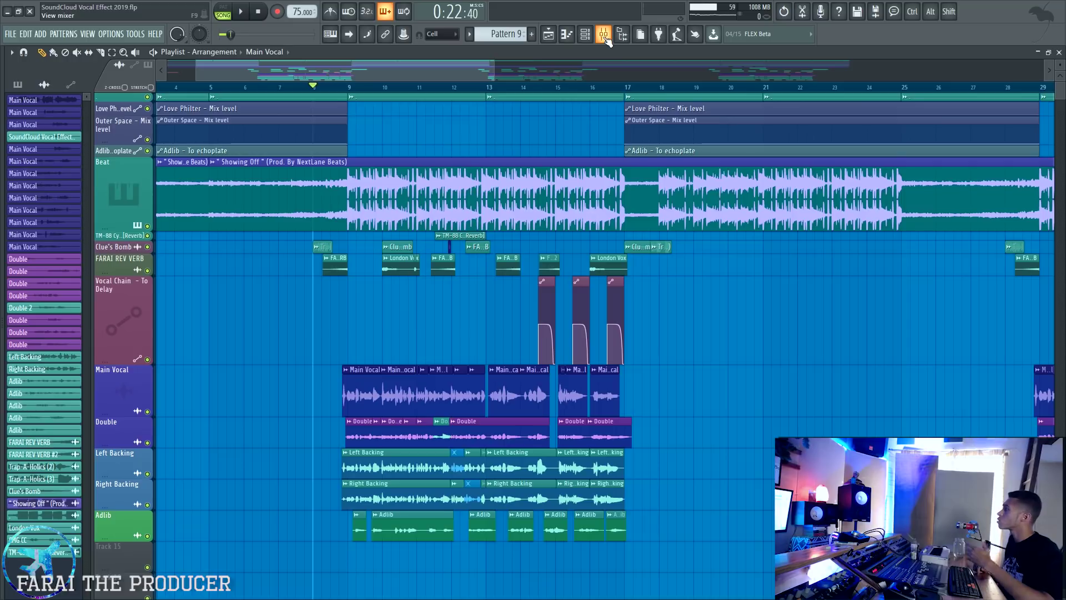
Open the mixer and inspect the Vocal Chain, Main Vocal, Adlib and Adlib 2 effect slots
click(603, 35)
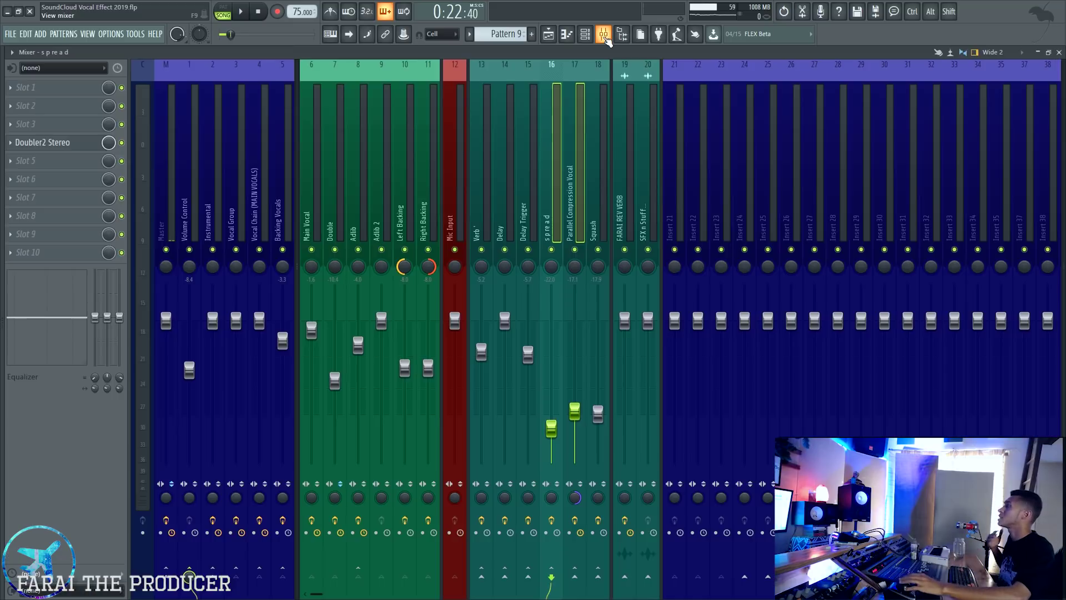
click(264, 166)
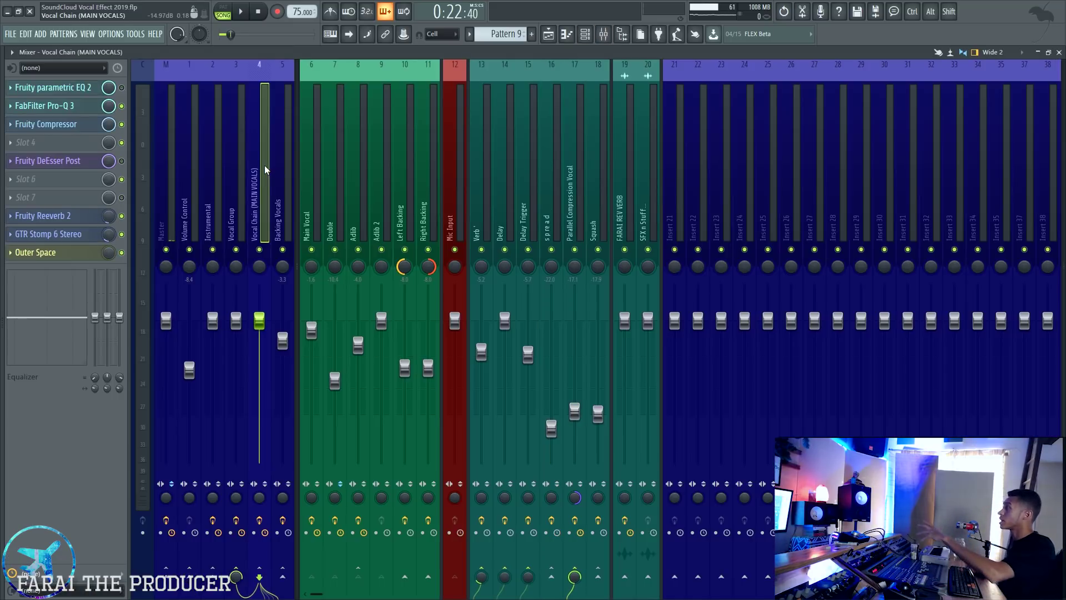
click(313, 192)
click(353, 196)
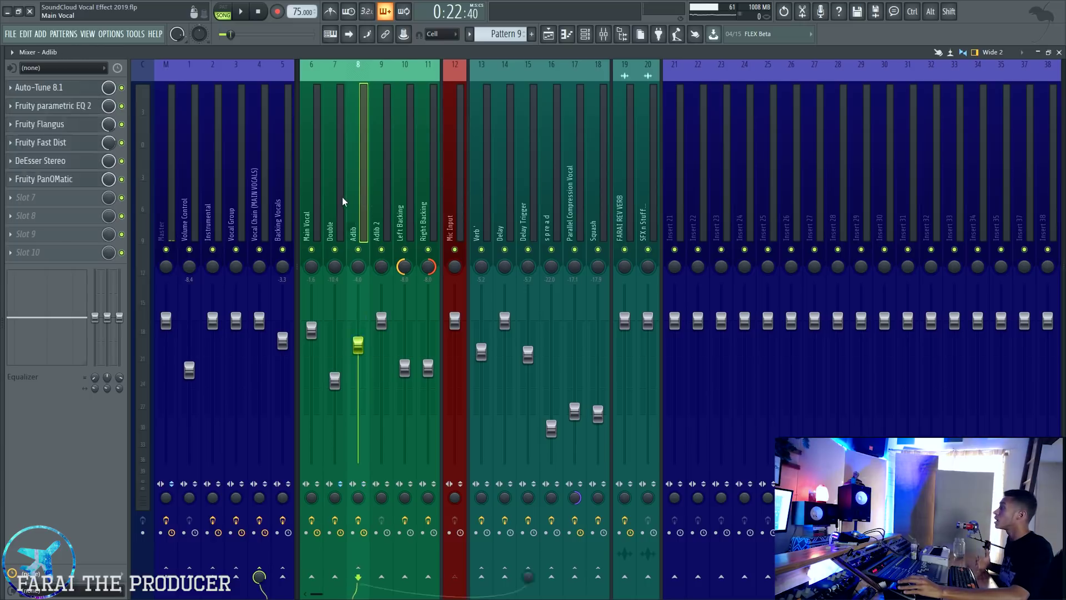
click(309, 196)
click(355, 198)
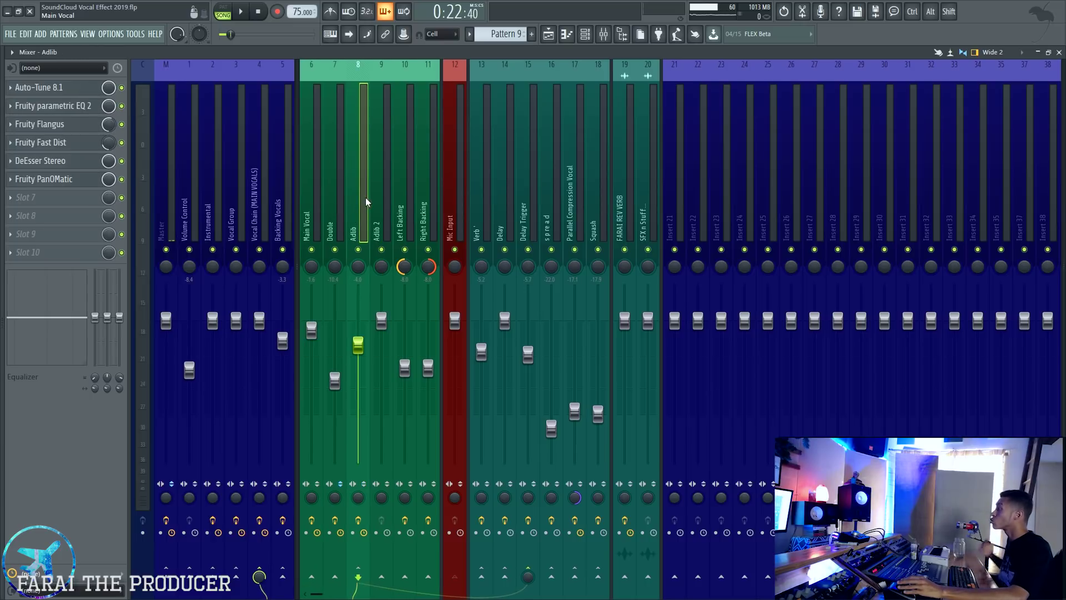
click(379, 202)
Compare the Adlib, Main Vocal, Adlib 2, Vocal Chain and Double insert effect chains
click(349, 202)
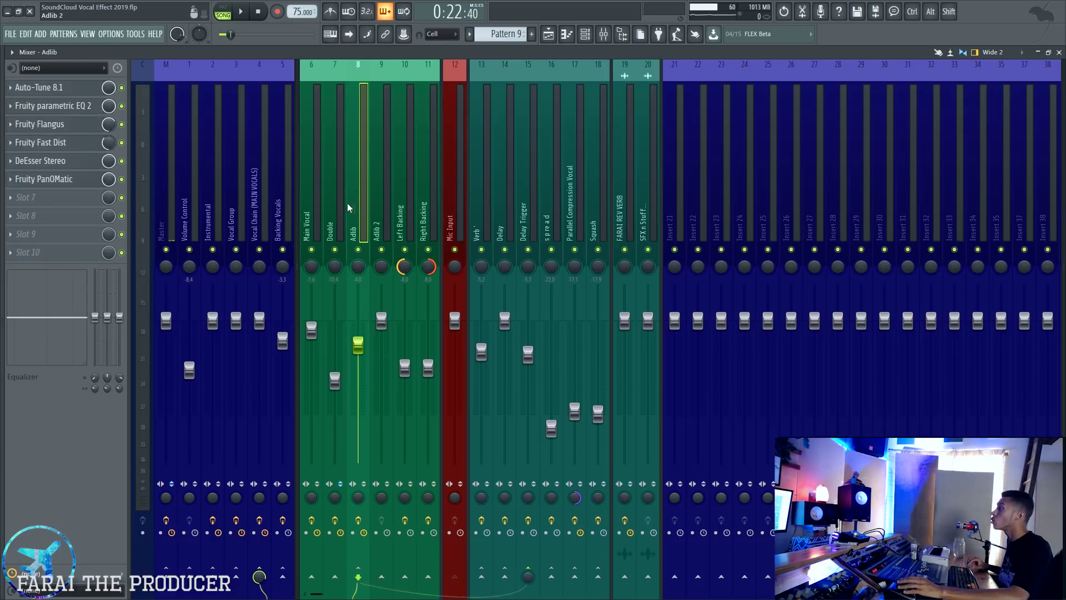
click(314, 204)
click(478, 306)
click(507, 305)
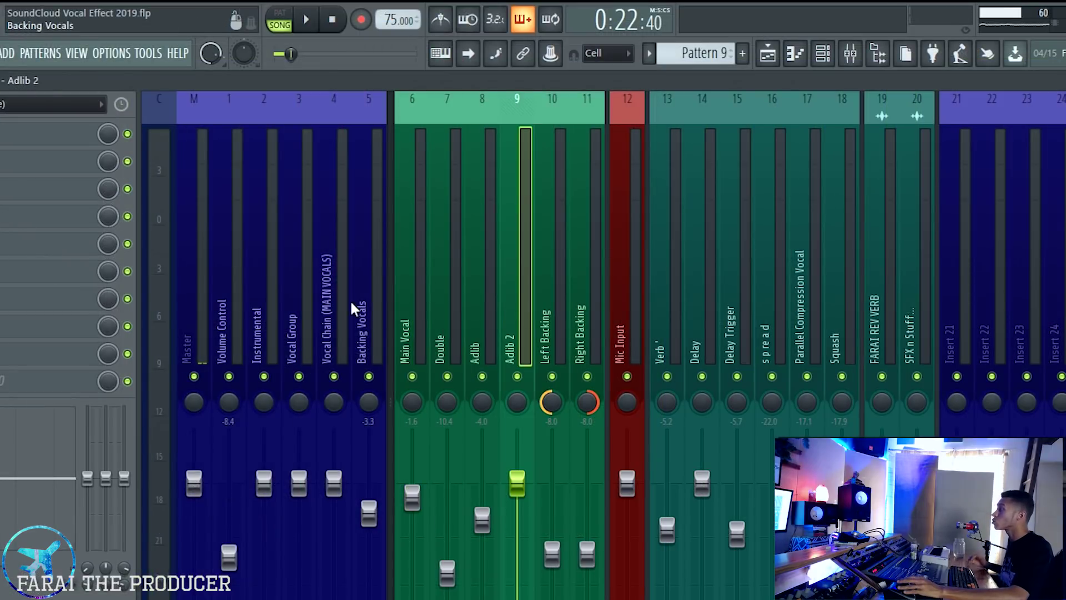
click(335, 289)
click(453, 312)
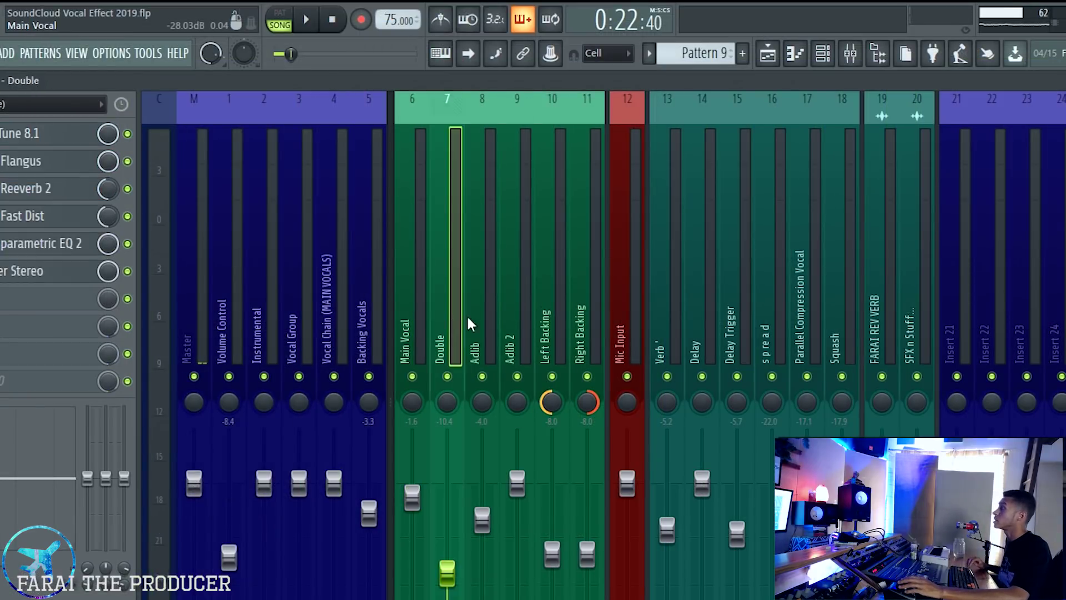
click(482, 314)
click(513, 313)
Recheck the Double and Adlib chains, then step across the Main Vocal through Adlib 2 inserts
click(456, 311)
click(488, 308)
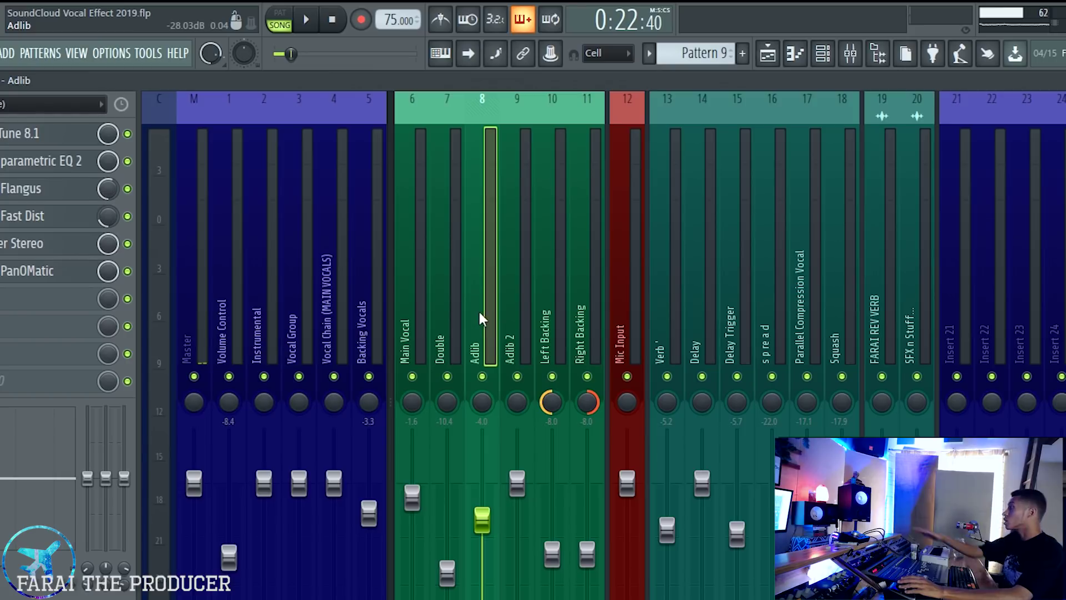
click(444, 316)
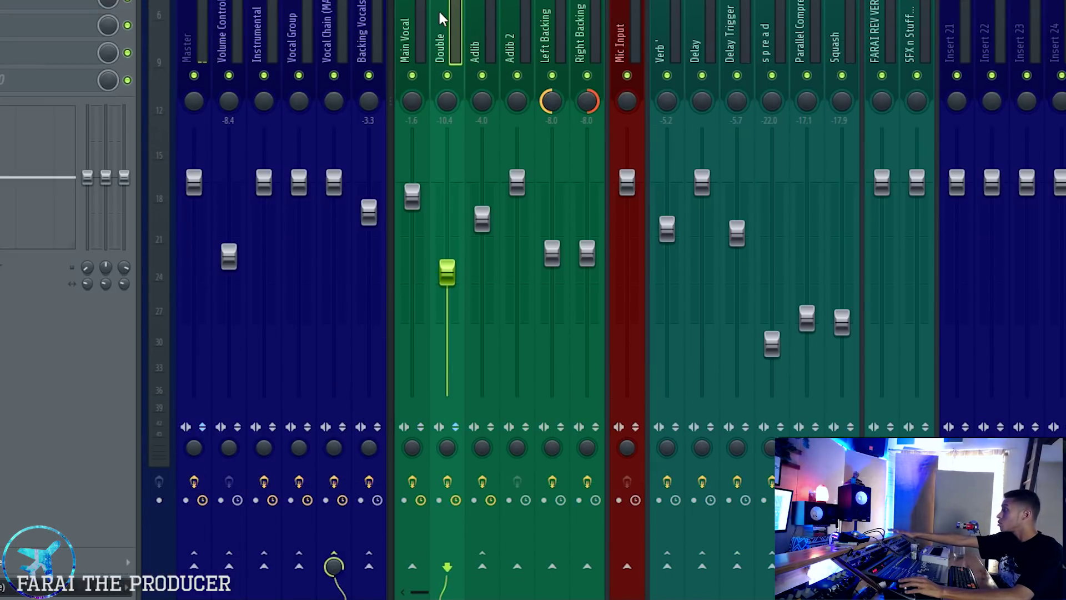
click(418, 13)
click(445, 14)
click(476, 16)
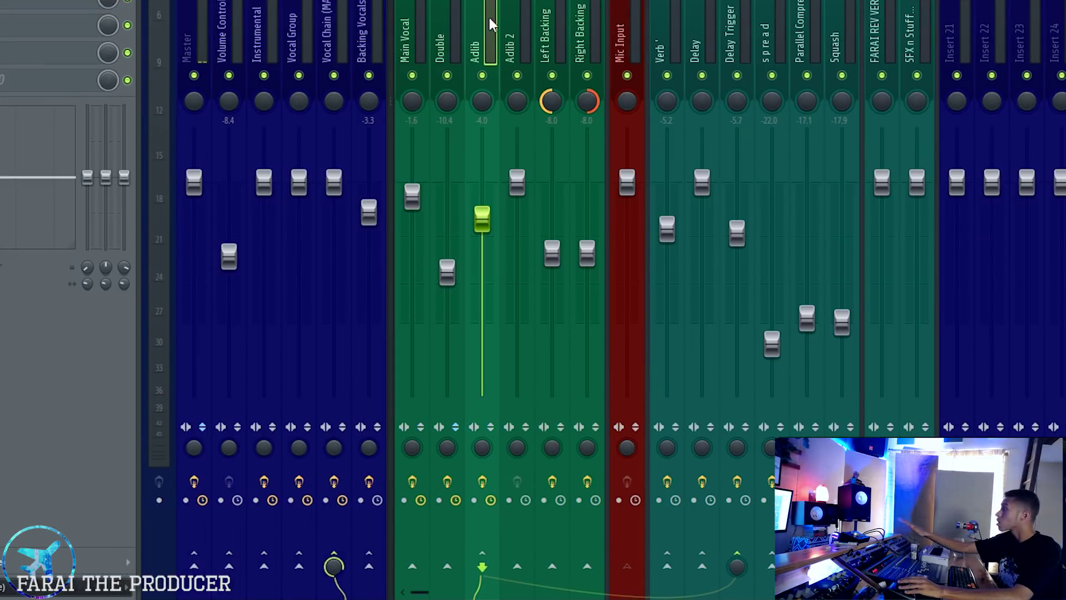
click(510, 22)
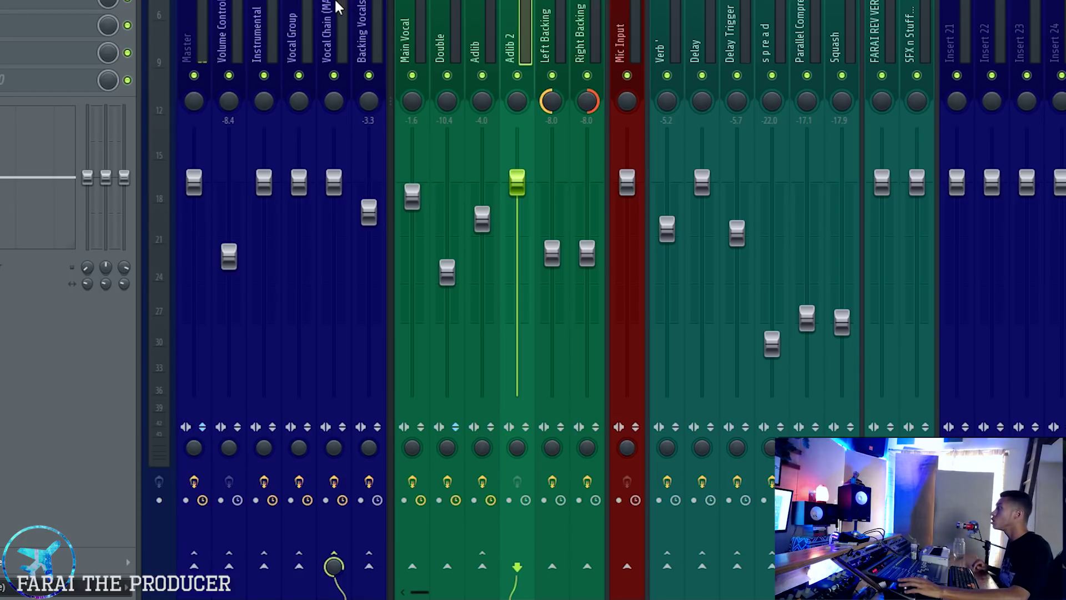
Compare the Vocal Group and Parallel Compression Vocal's Fruity Compressor with the Vocal Chain
click(336, 6)
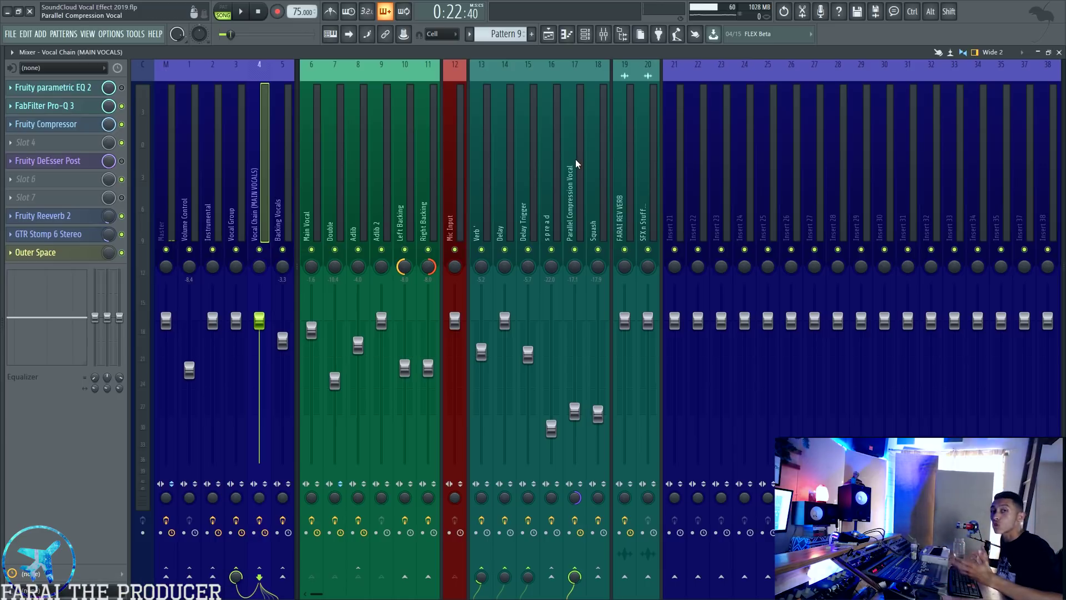
click(243, 139)
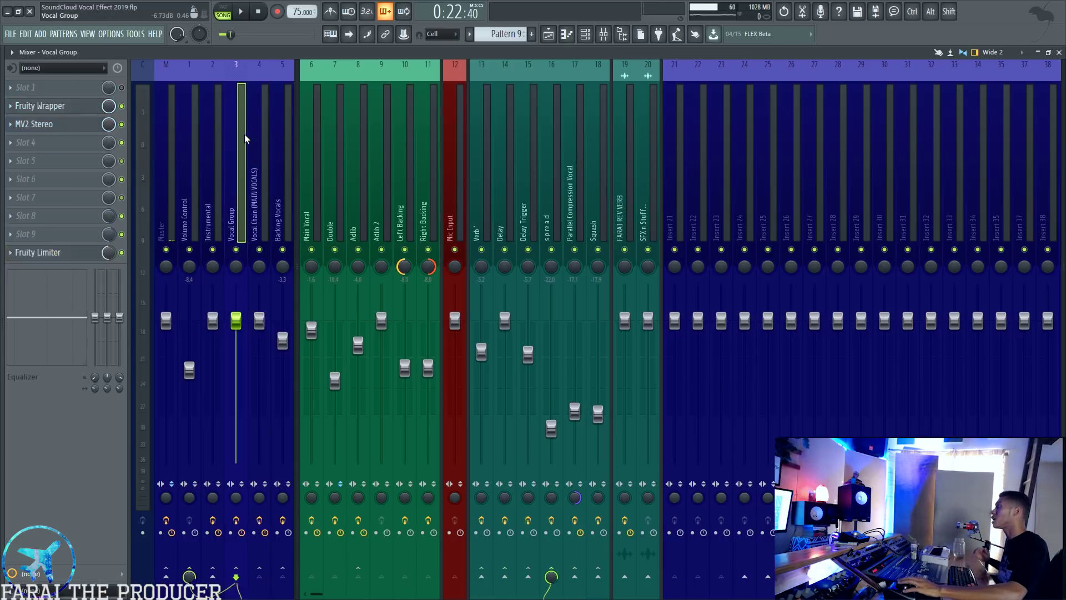
click(569, 169)
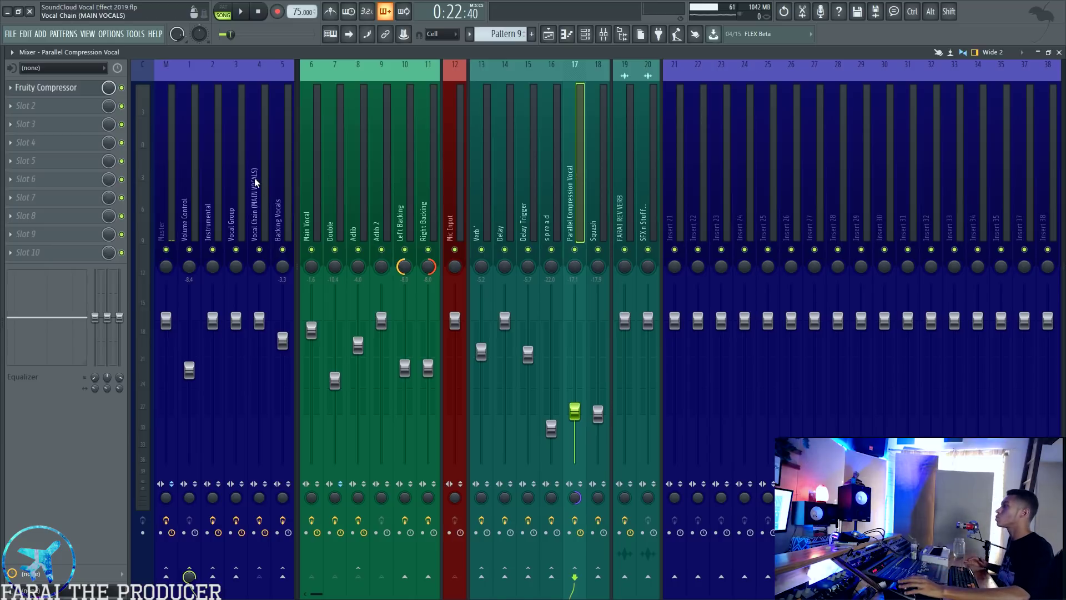
click(254, 178)
click(577, 169)
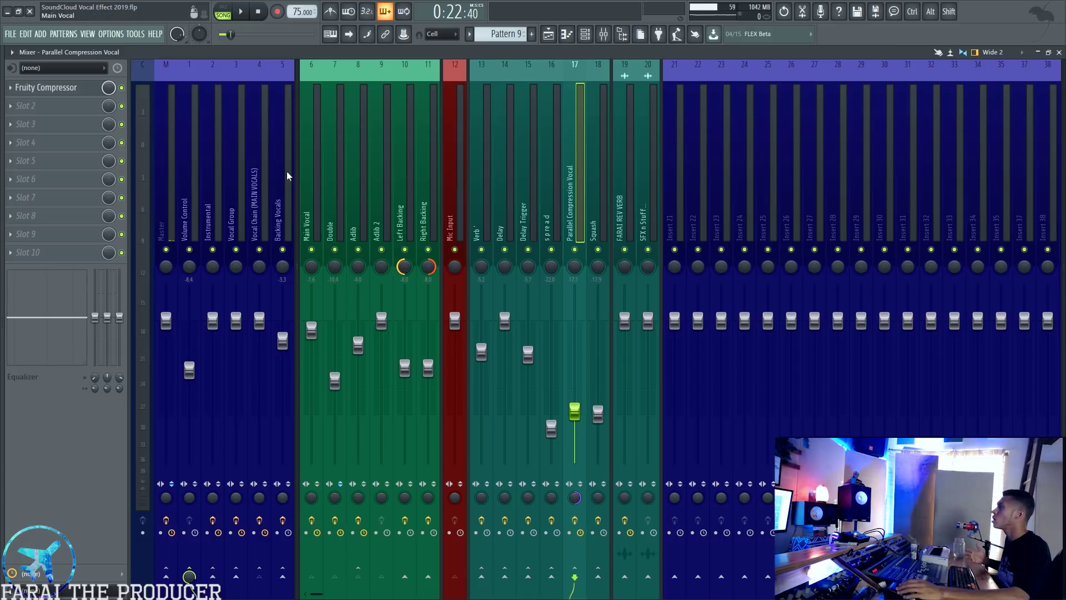
click(257, 178)
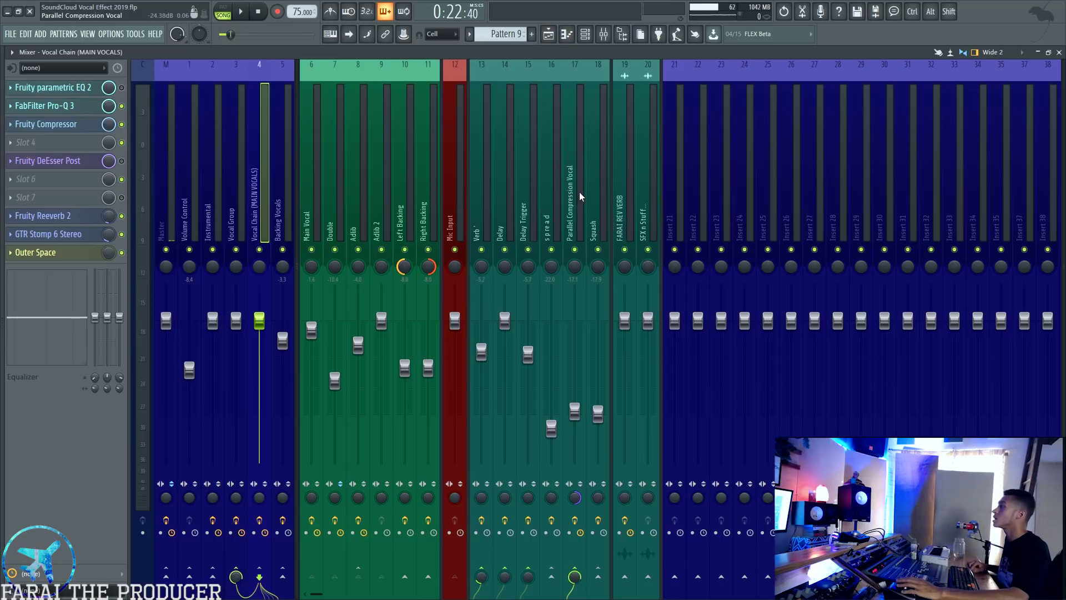
Check spread's Doubler2 Stereo and the Verb insert, then select Vocal Chain with Parallel Compression Vocal
click(577, 152)
click(550, 172)
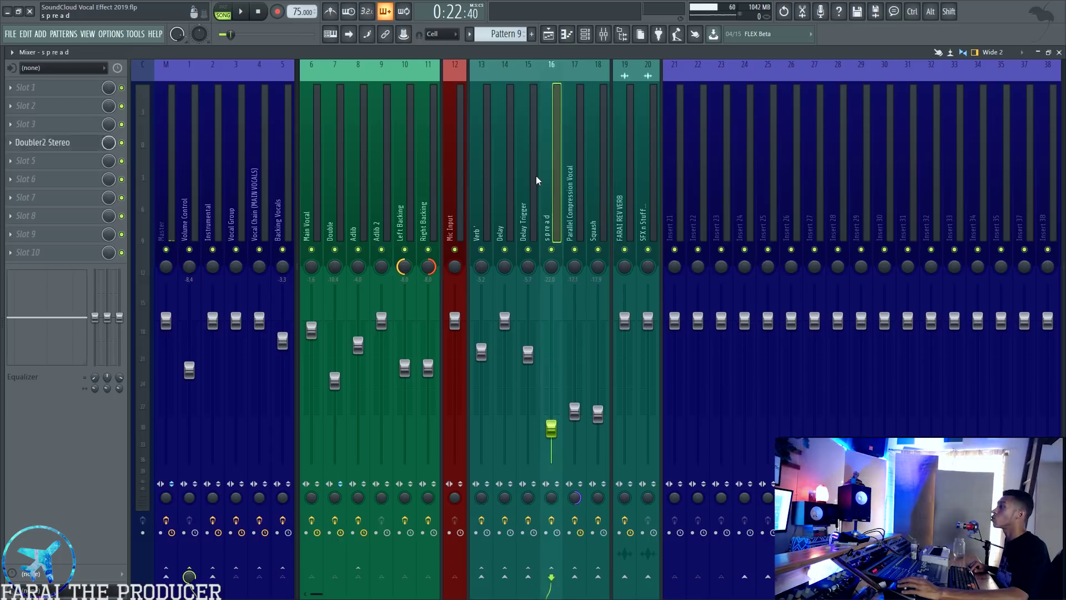
click(482, 183)
click(258, 192)
click(583, 195)
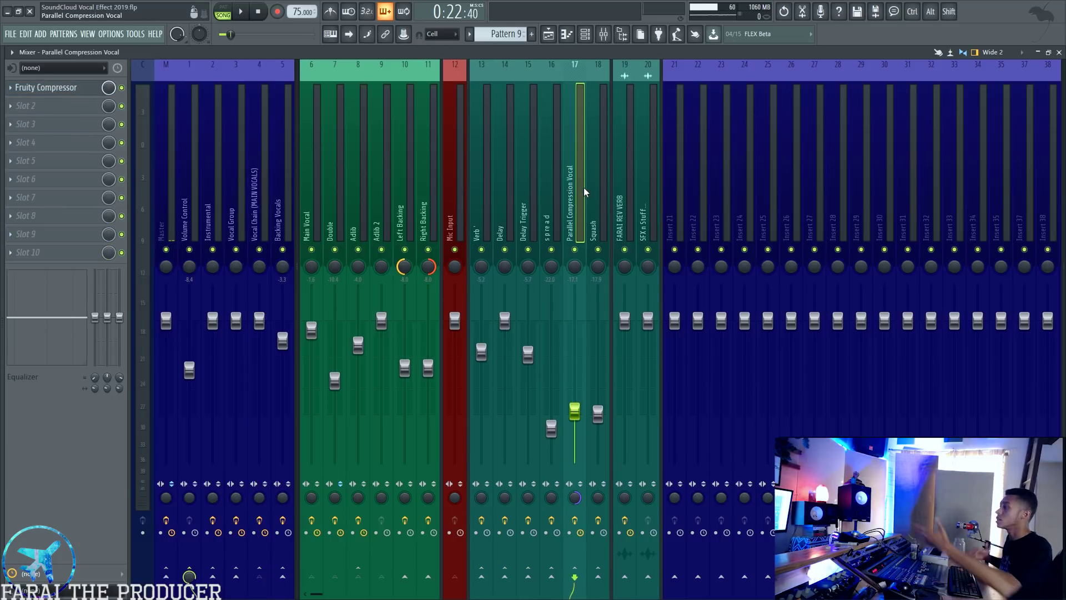
ctrl+click(259, 178)
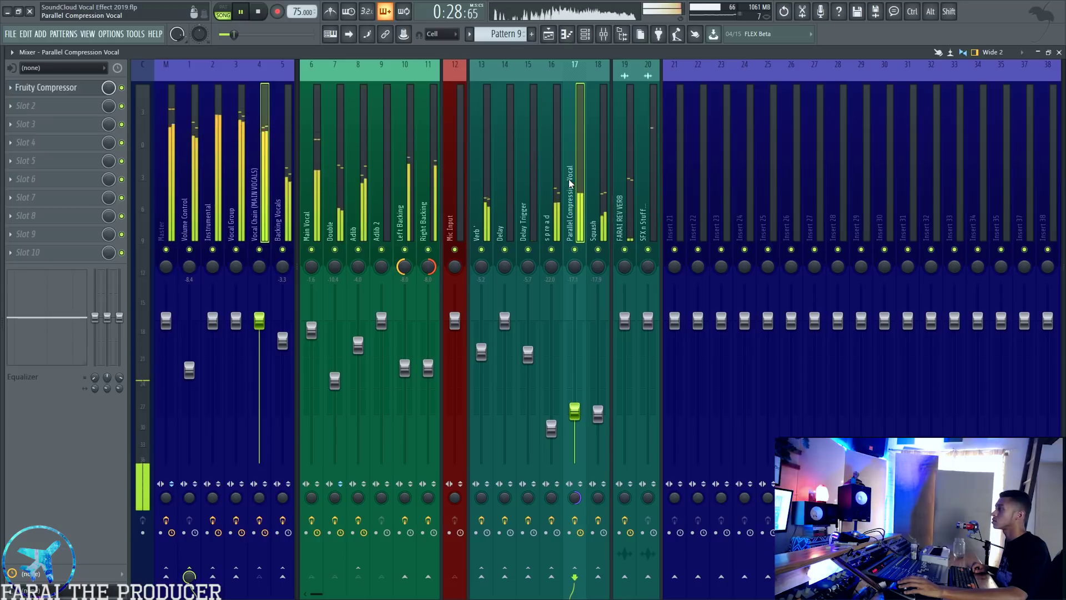
Add spread to the selection, raise the faders, play, then undo back to -22.0 and -17.1
ctrl+click(558, 190)
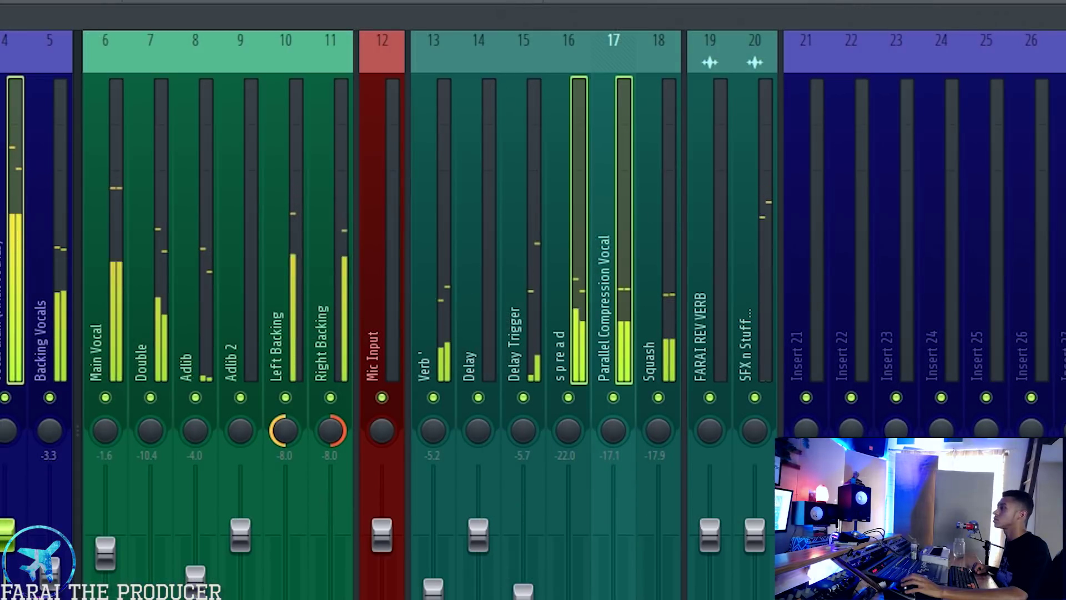
drag(614, 599, 611, 596)
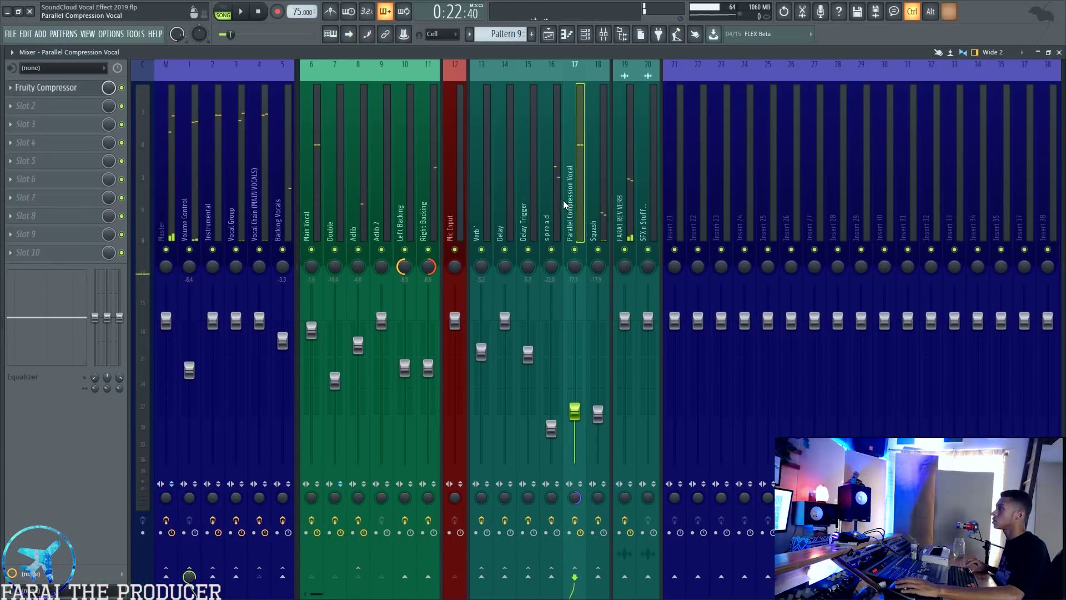
ctrl+click(563, 201)
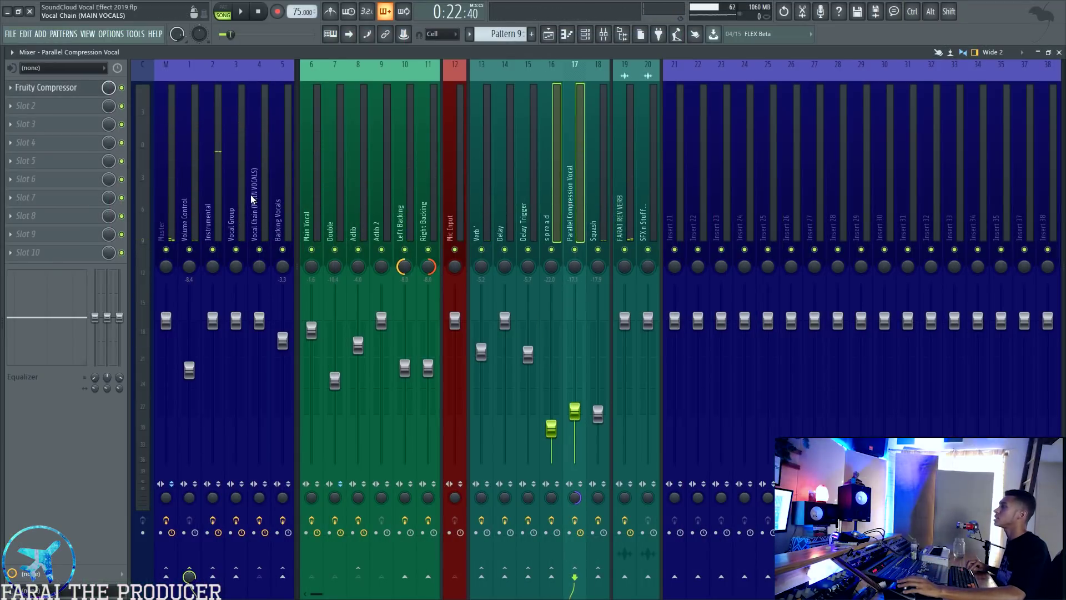
key(space)
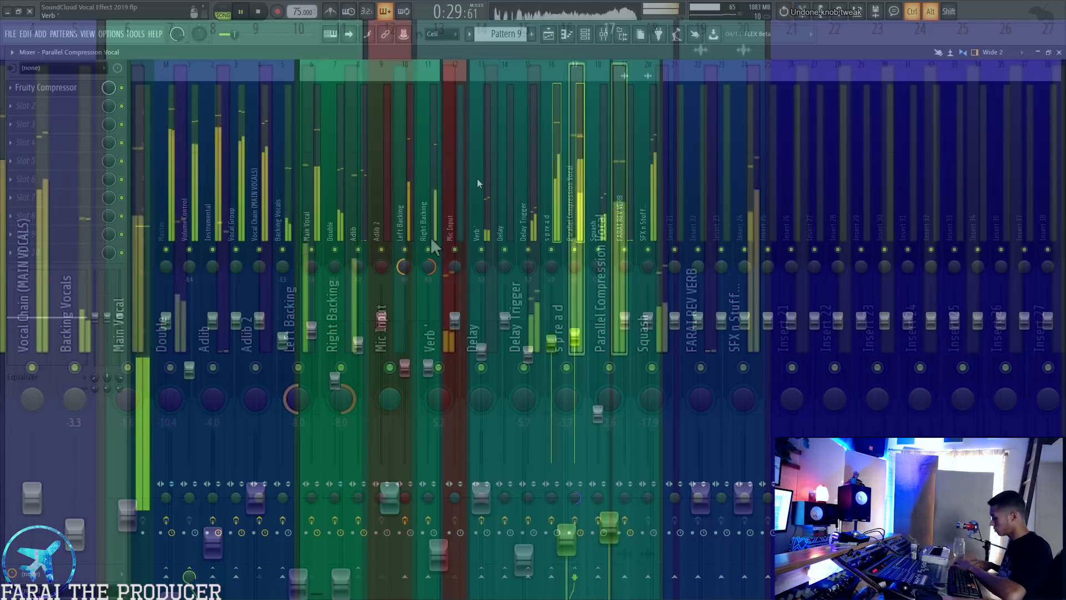
key(ctrl+z)
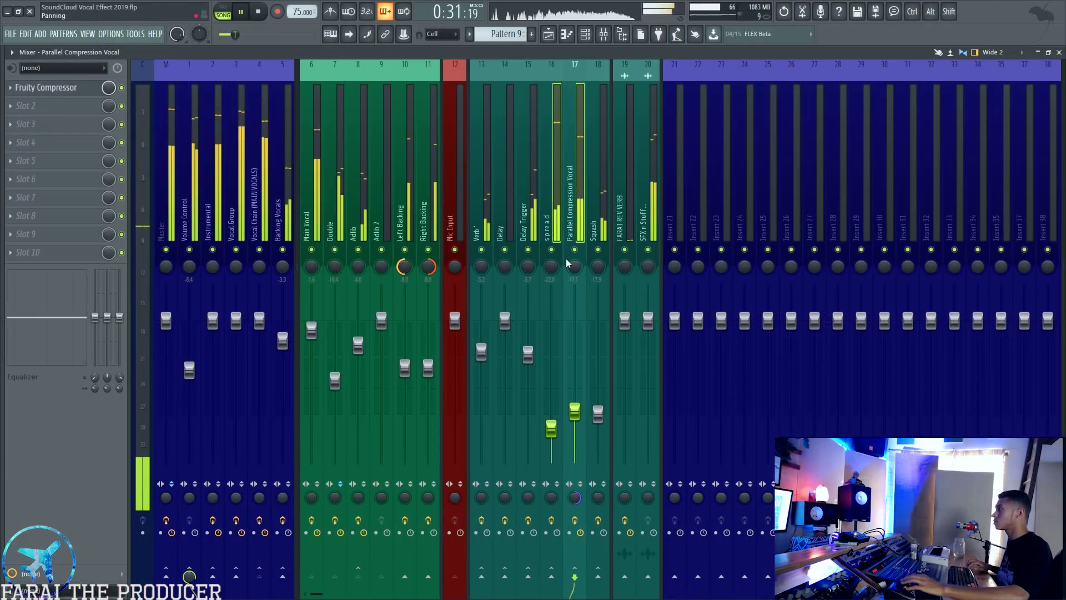
Mute spread and Parallel Compression Vocal to hear the dry vocal, then unmute them
click(555, 161)
key(space)
click(552, 249)
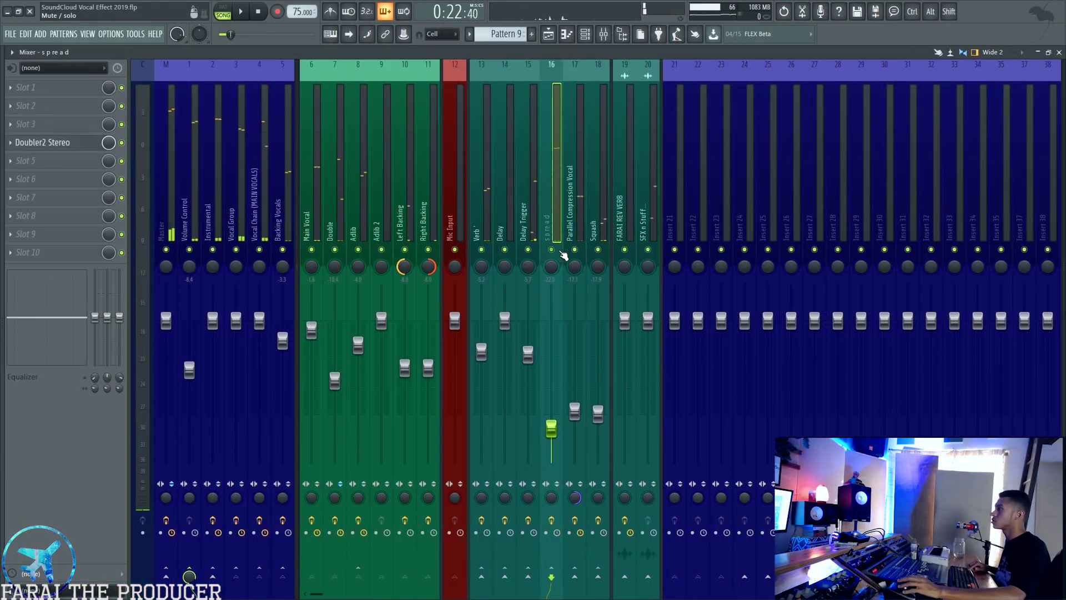
click(575, 249)
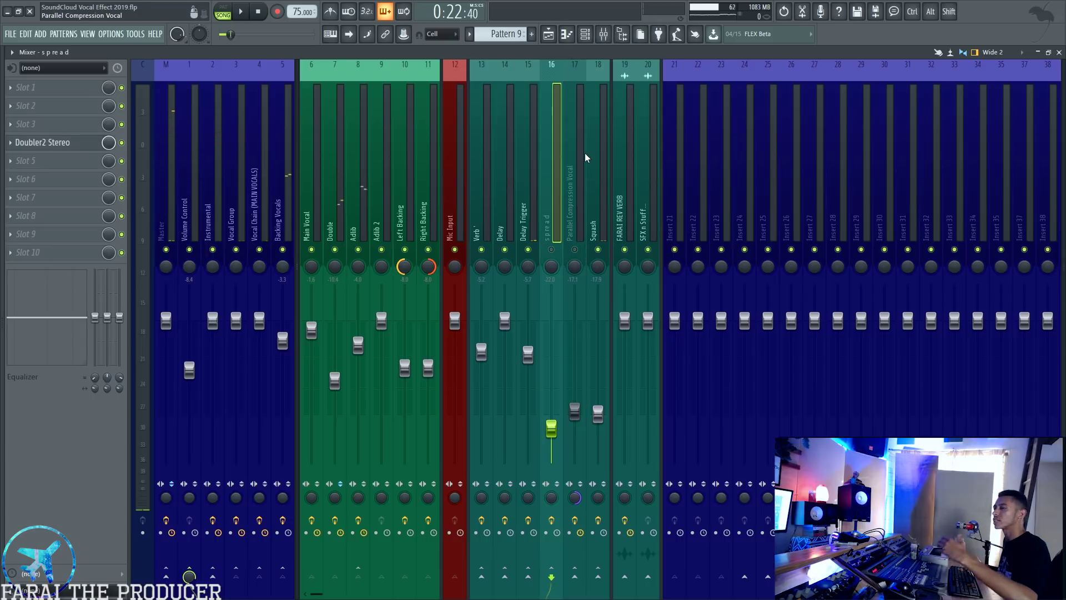
key(space)
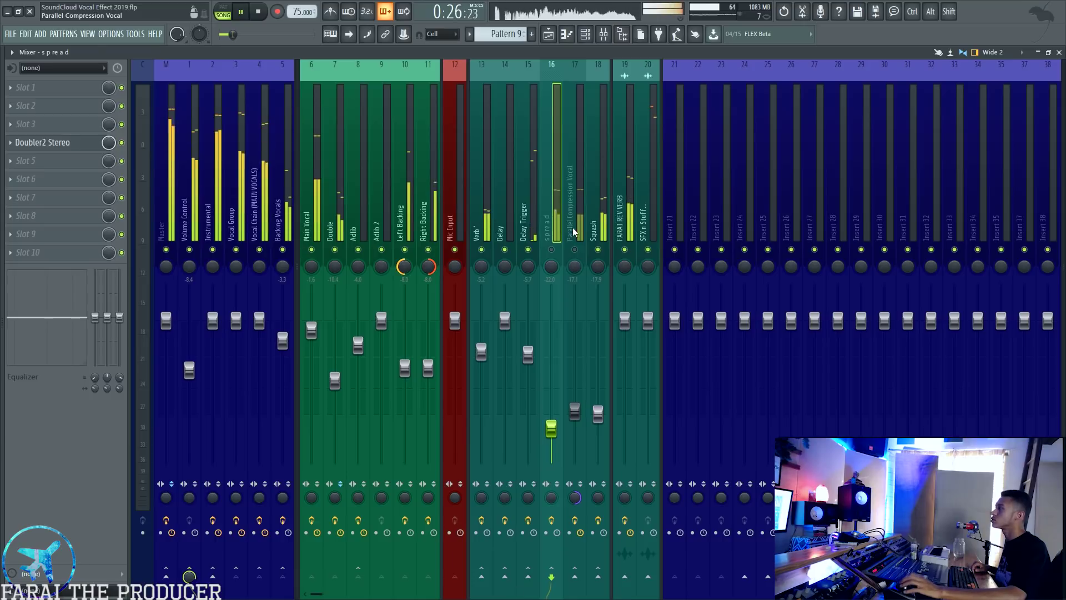
click(575, 250)
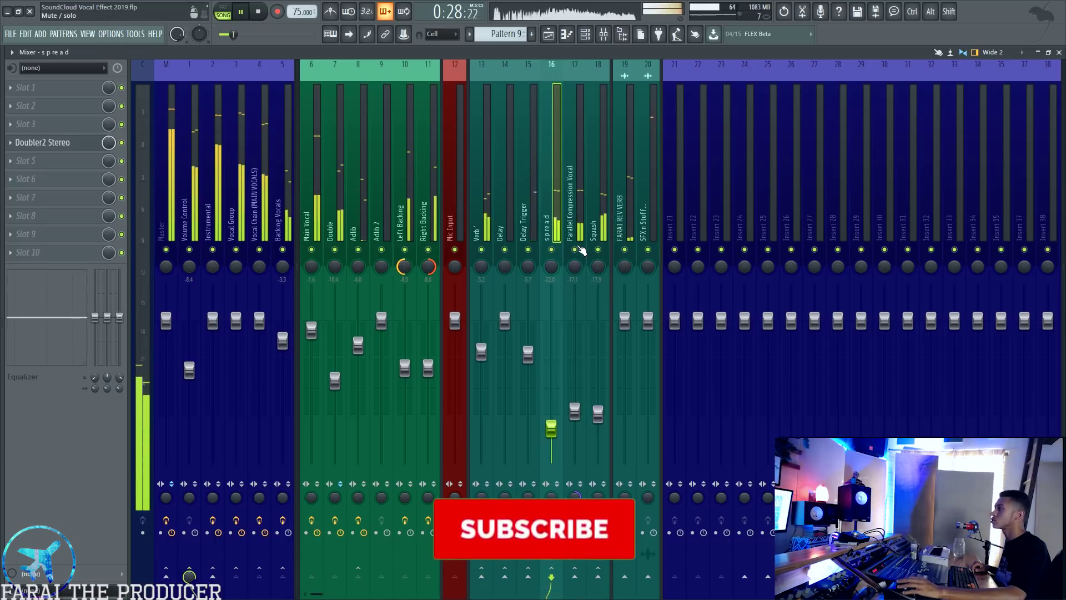
Audition boosts on Parallel Compression Vocal and spread faders, undo both, and stop playback
click(572, 171)
drag(574, 411, 575, 328)
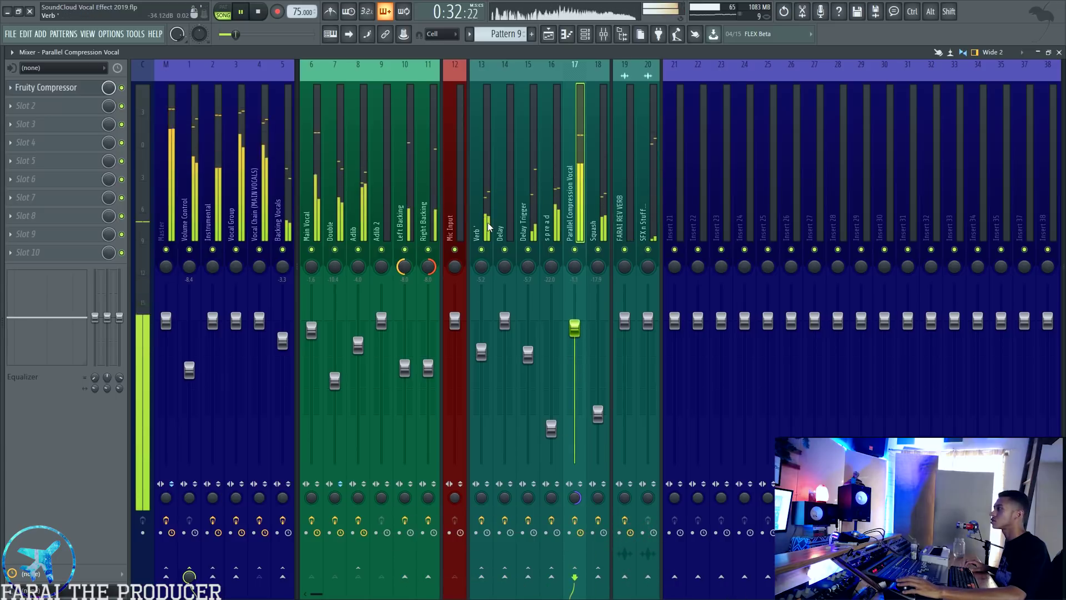
key(ctrl)
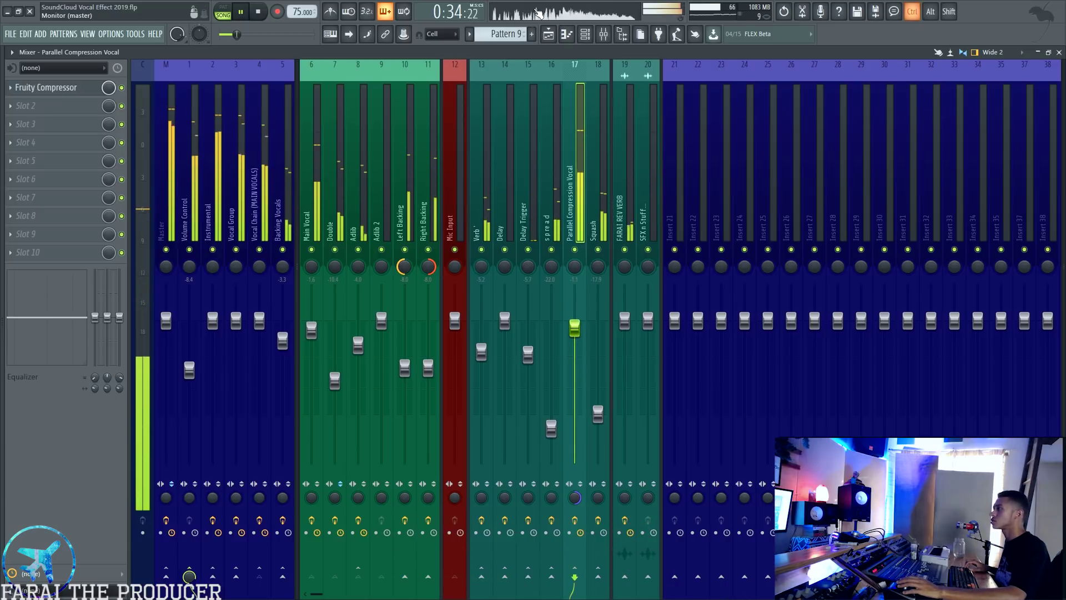
key(ctrl+z)
drag(551, 428, 549, 338)
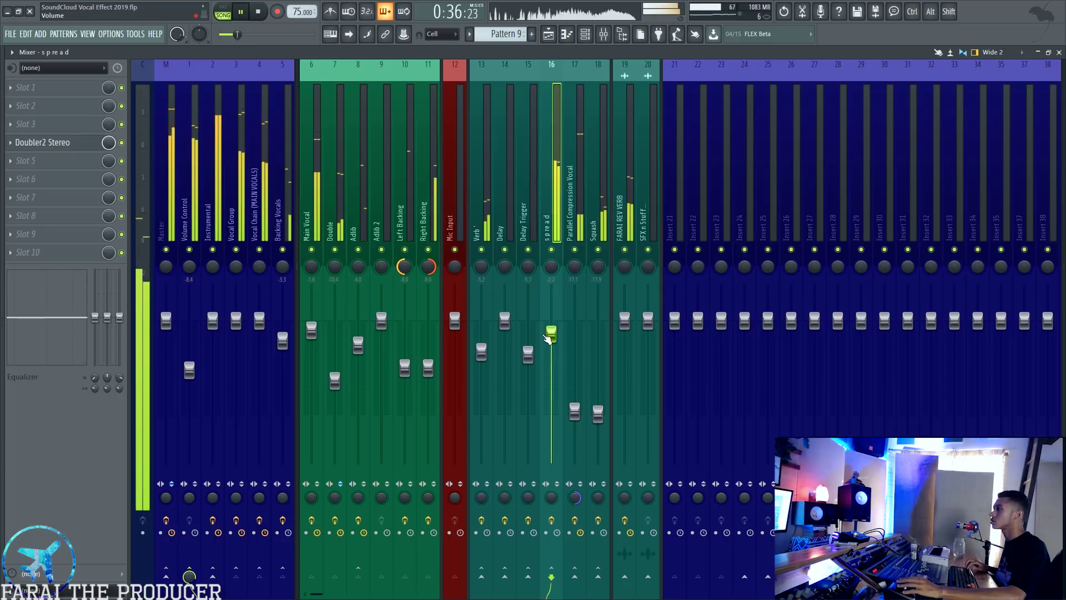
key(ctrl+z)
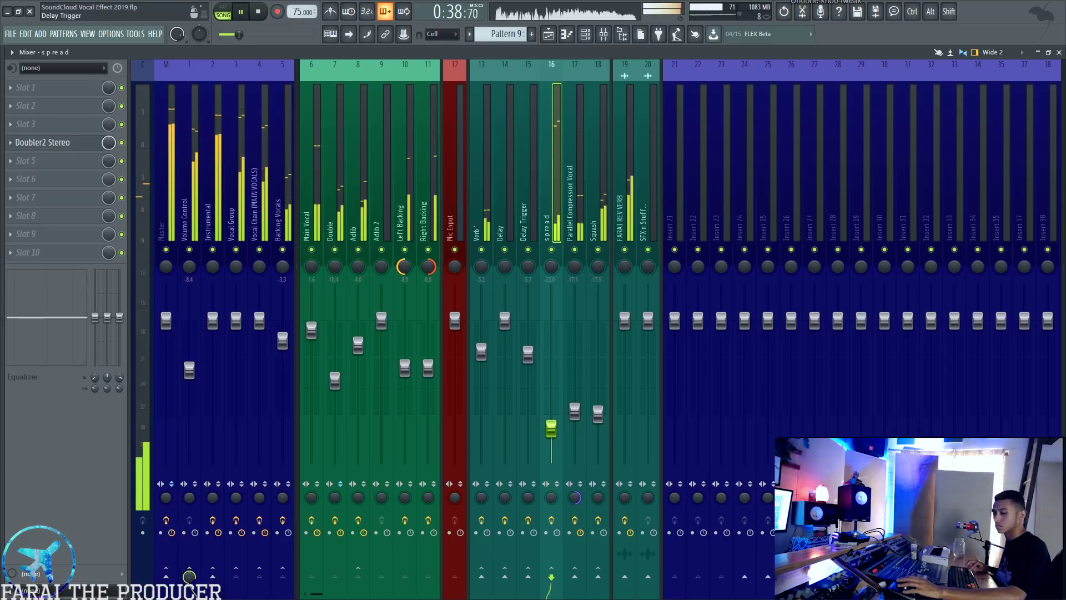
key(space)
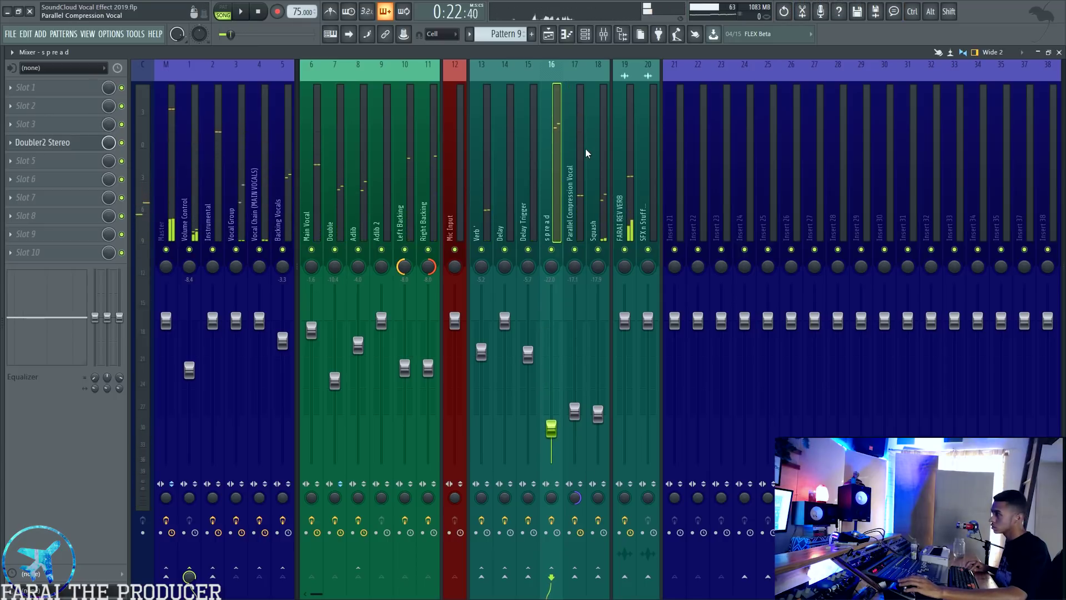
click(568, 162)
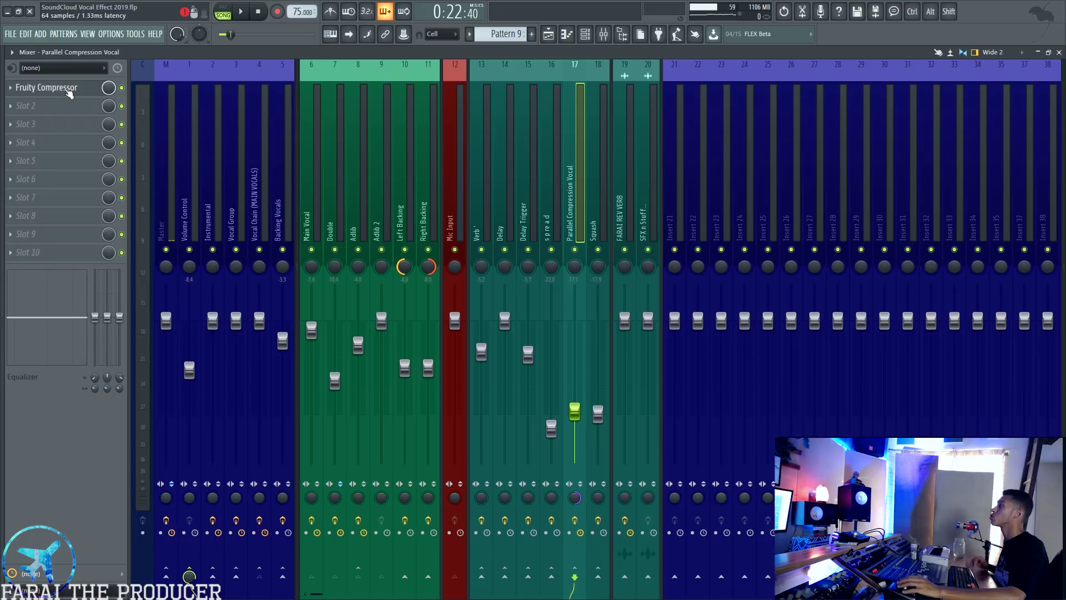
Open the compression channel's Fruity Compressor and spread's Doubler2 Stereo, placed side by side
click(66, 87)
drag(716, 249, 748, 172)
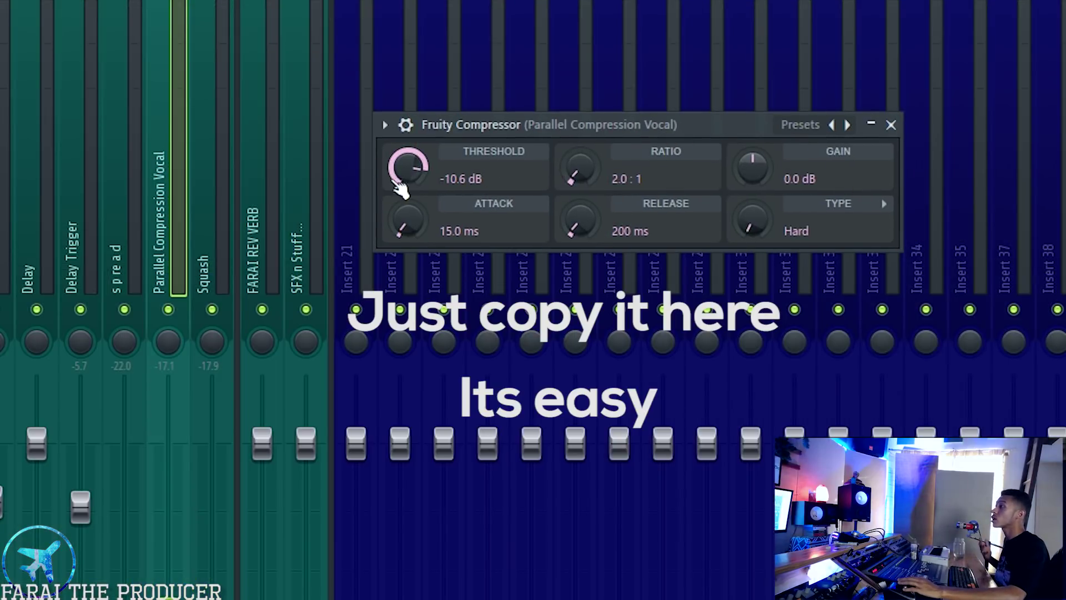
click(127, 190)
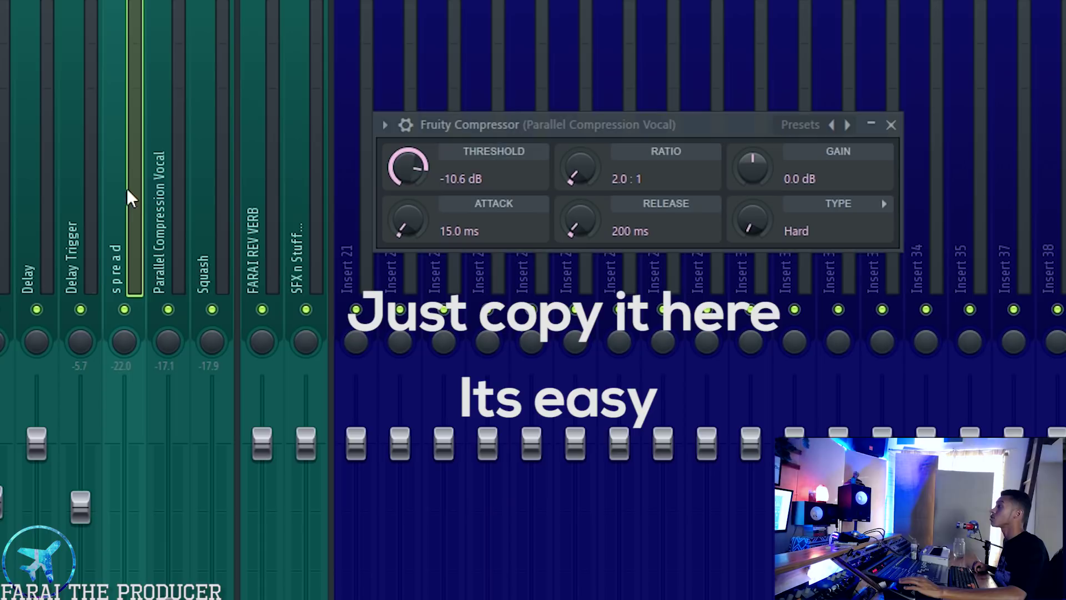
click(42, 142)
drag(235, 180, 515, 280)
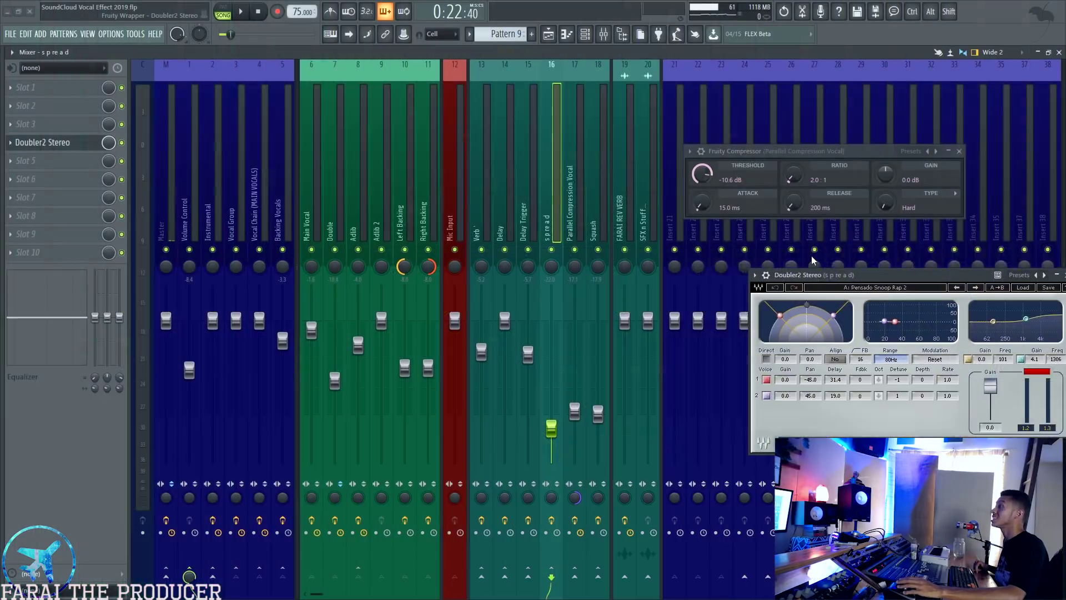
drag(758, 232, 757, 225)
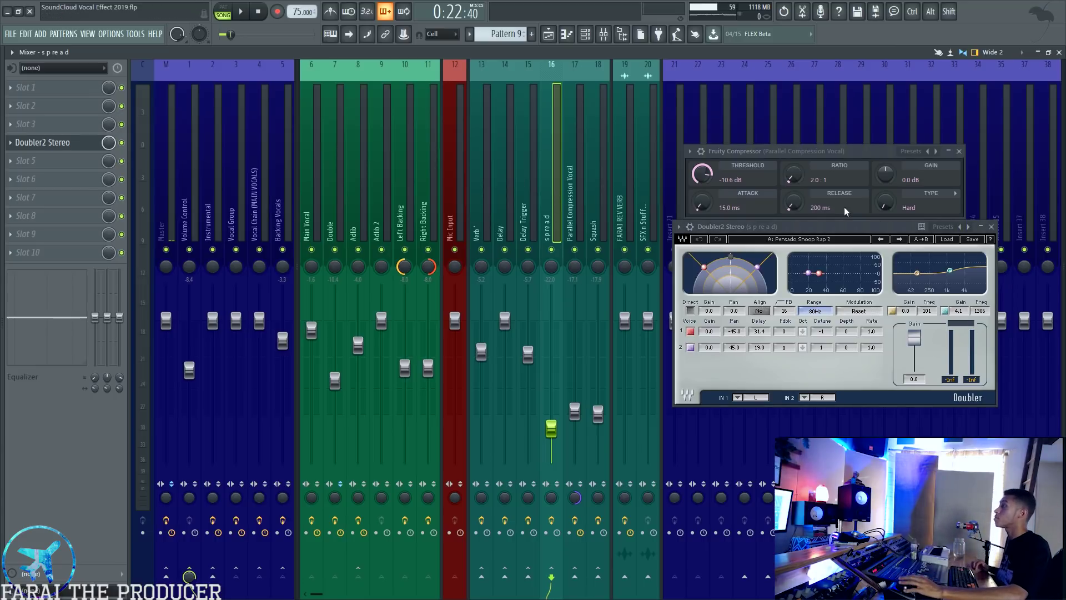
drag(788, 154, 793, 153)
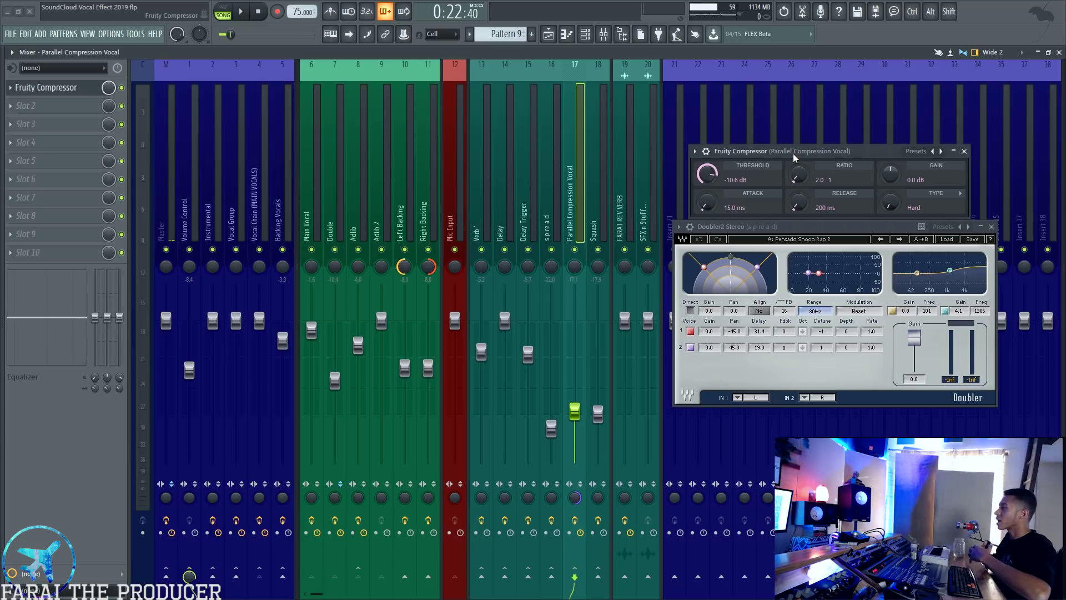
click(261, 177)
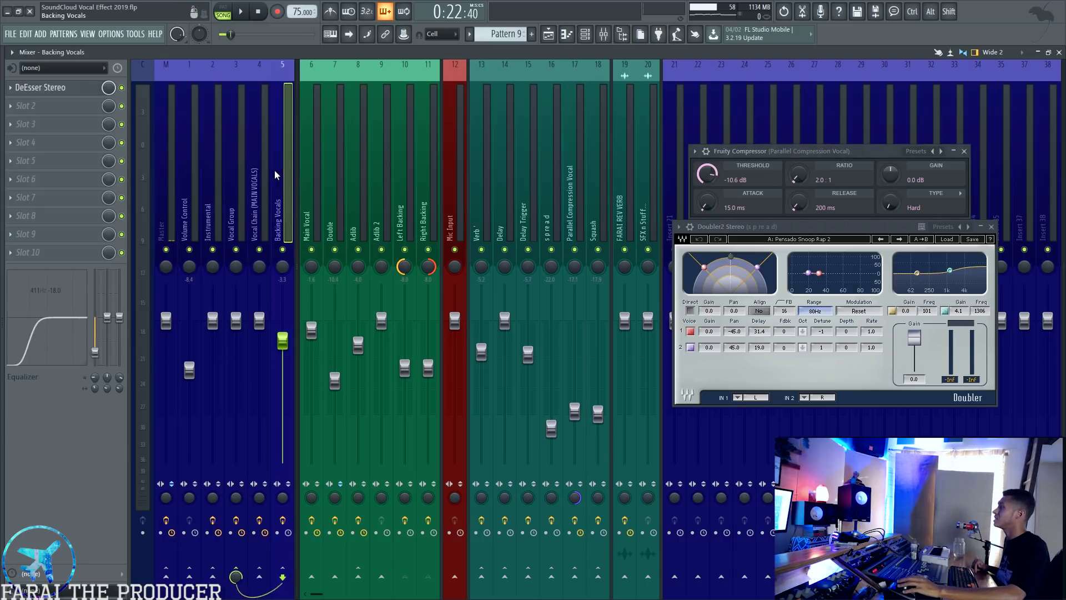
click(574, 217)
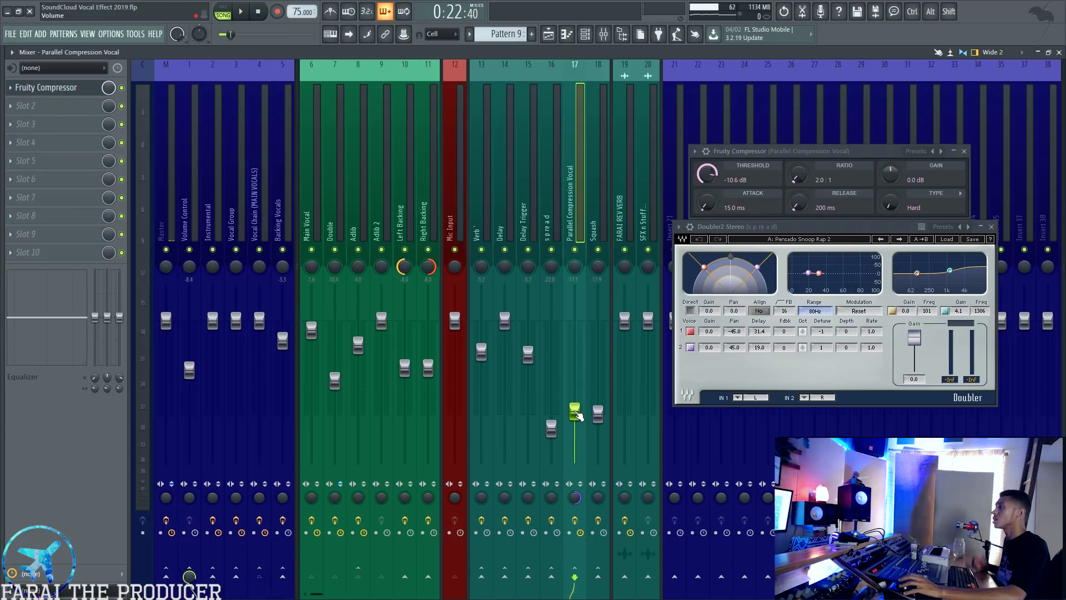
click(555, 186)
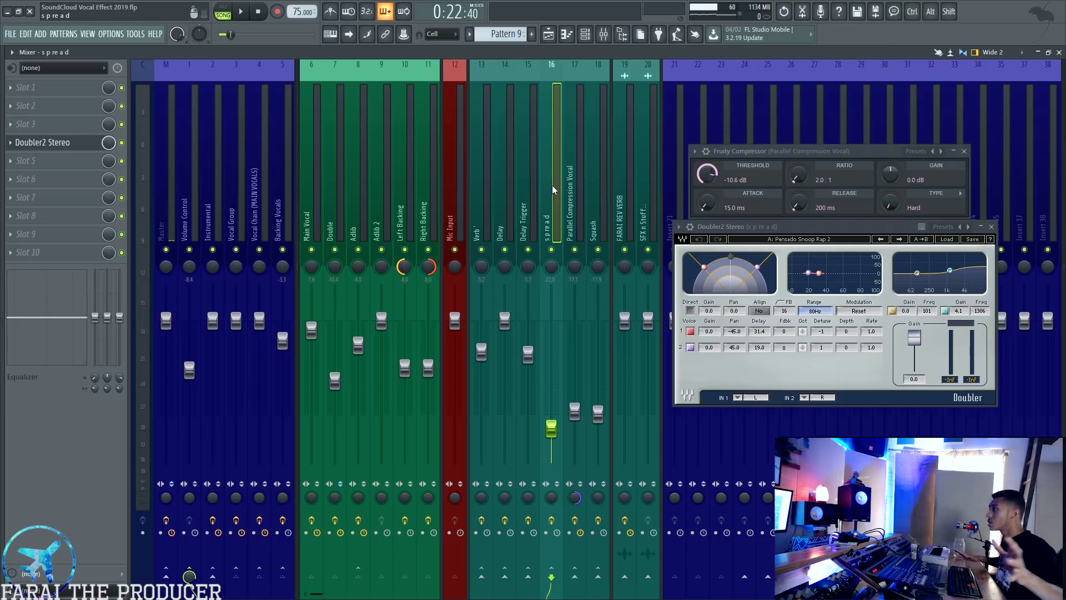
click(572, 186)
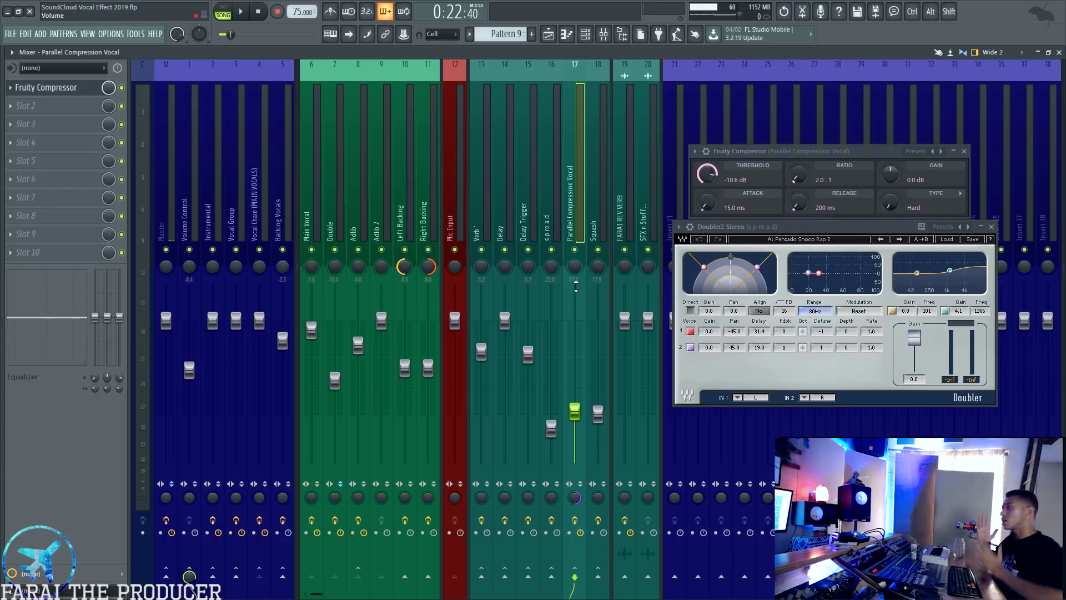
click(804, 151)
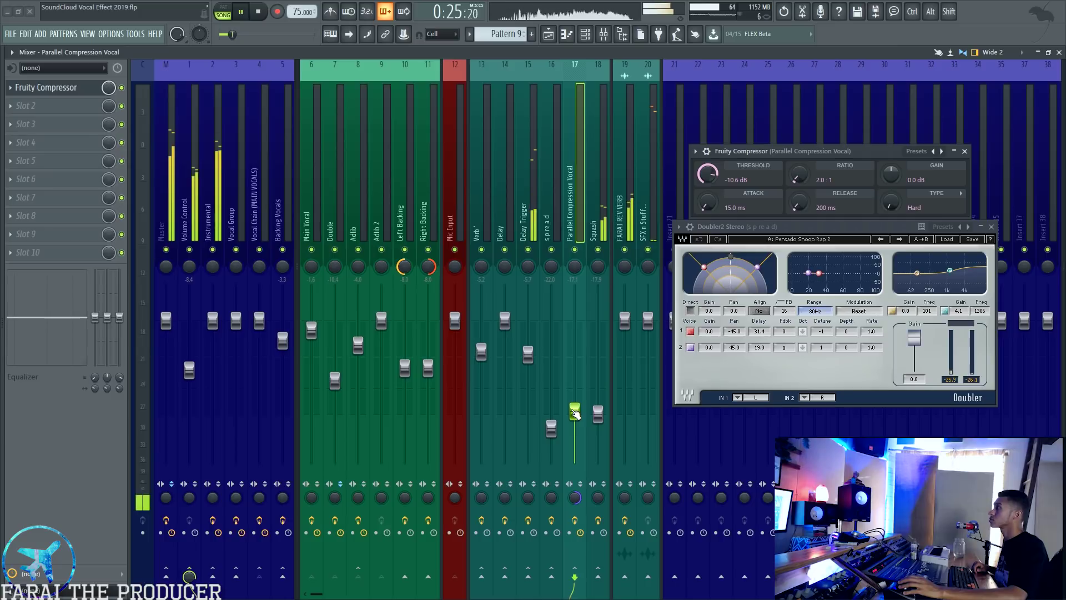
Try raising the Parallel Compression Vocal and spread faders, undoing each change
drag(575, 412, 575, 333)
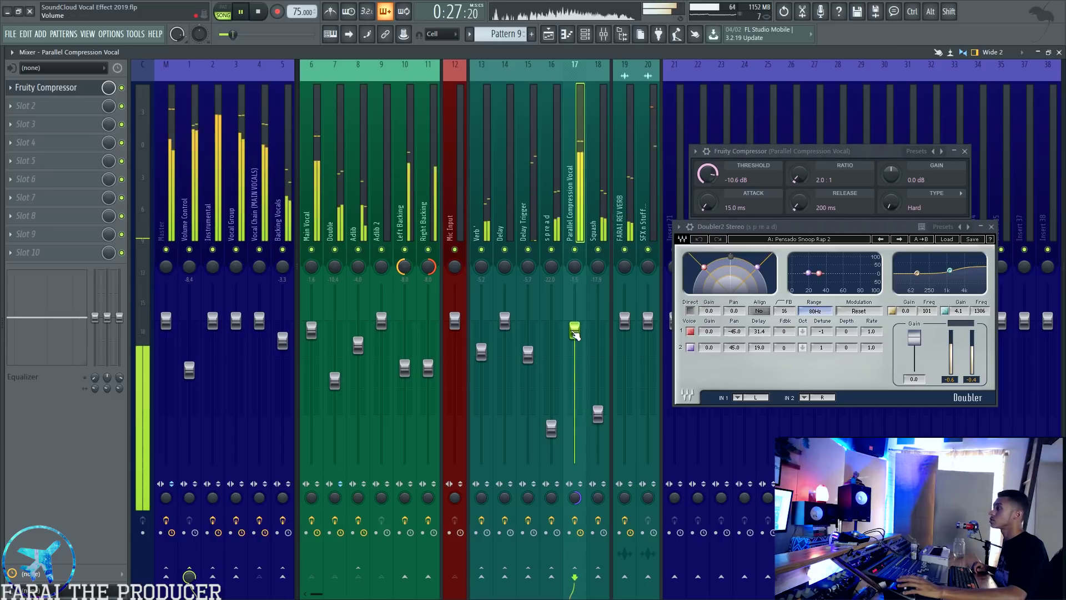
key(ctrl+z)
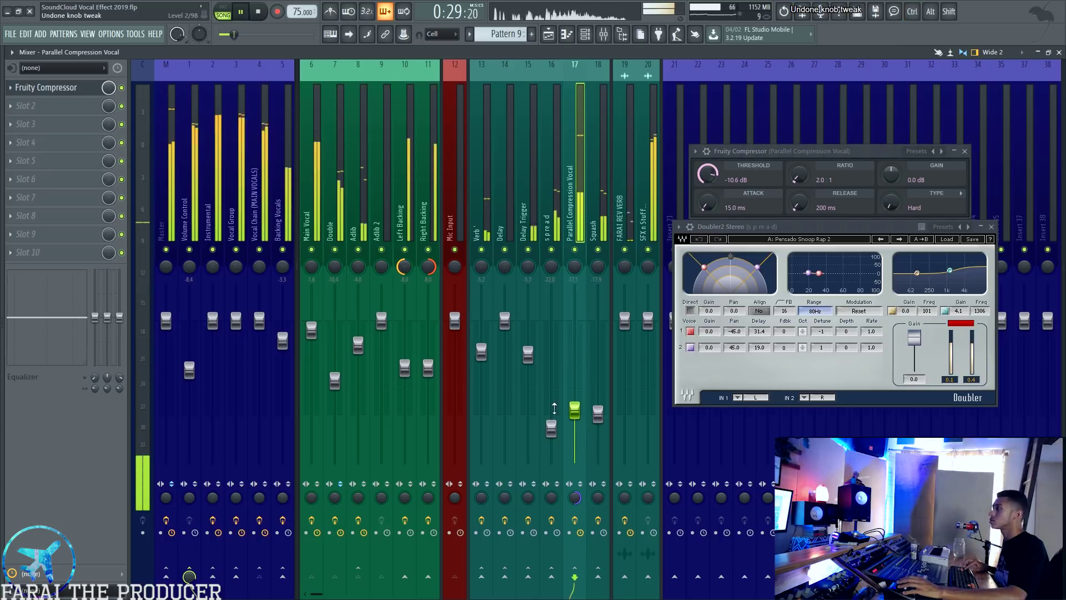
drag(552, 427, 551, 331)
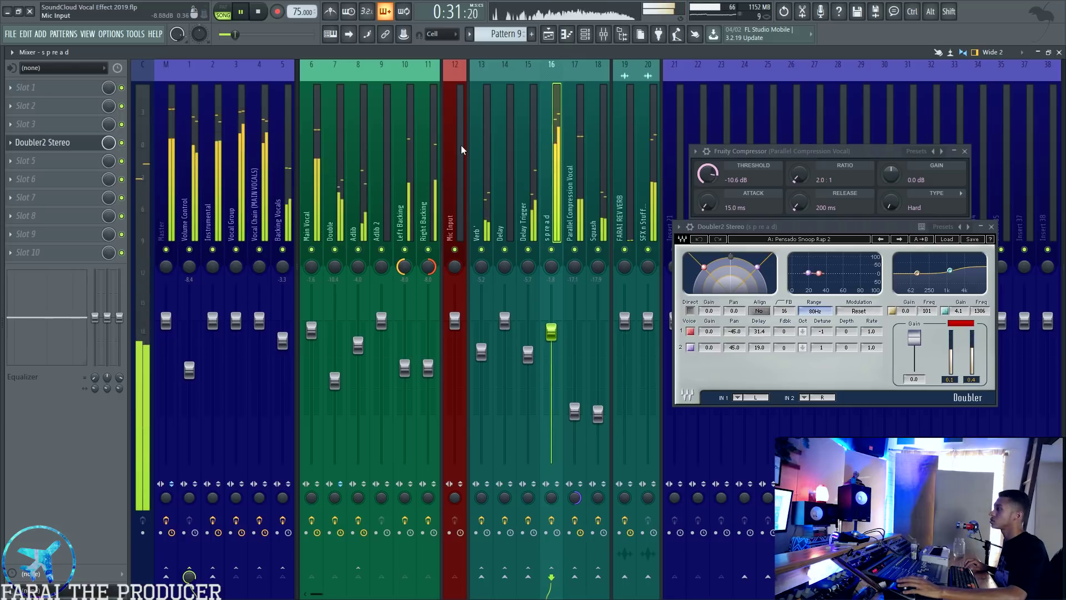
key(ctrl+z)
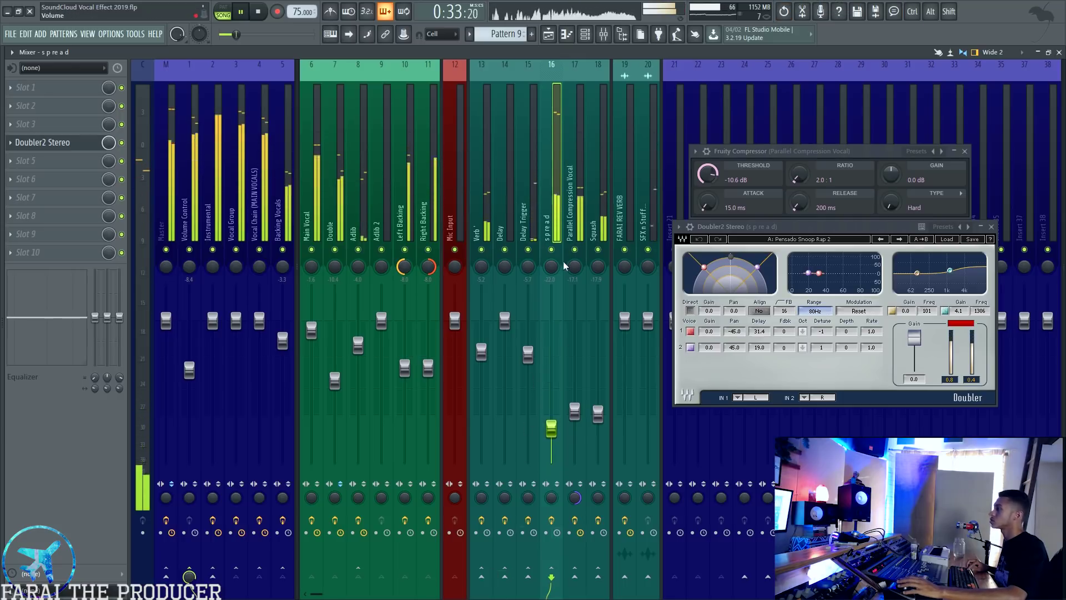
Toggle mutes on spread and Parallel Compression Vocal to compare, leaving both unmuted
click(551, 249)
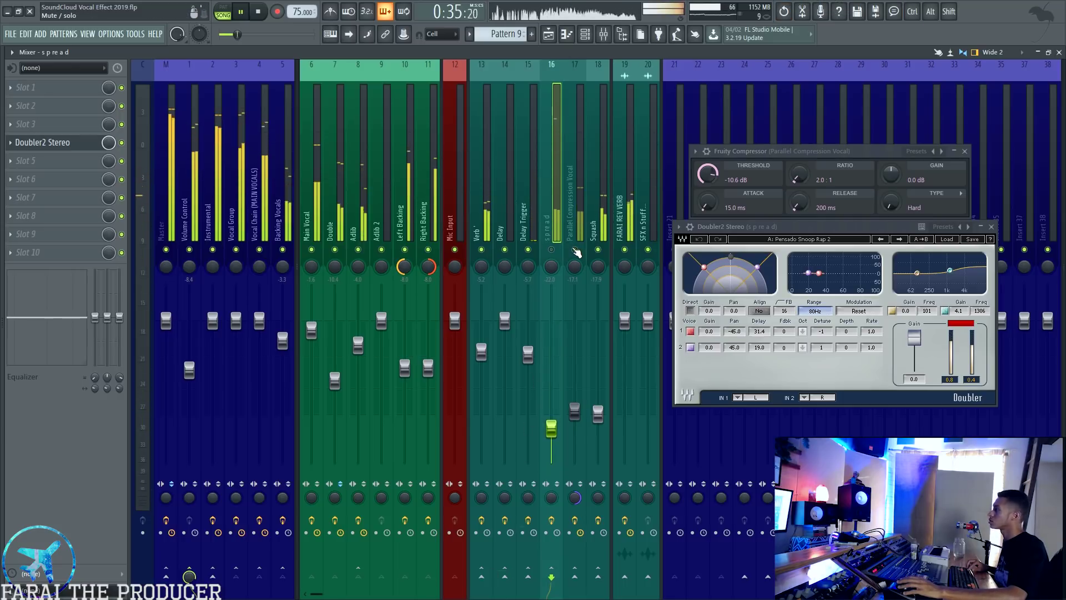
click(551, 249)
click(587, 257)
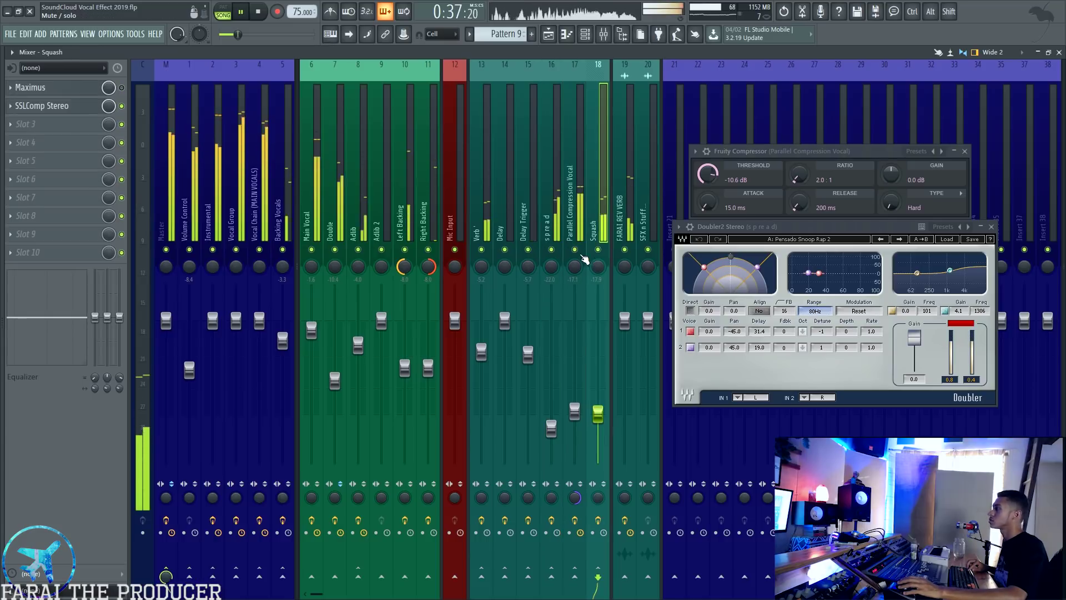
click(574, 249)
click(551, 250)
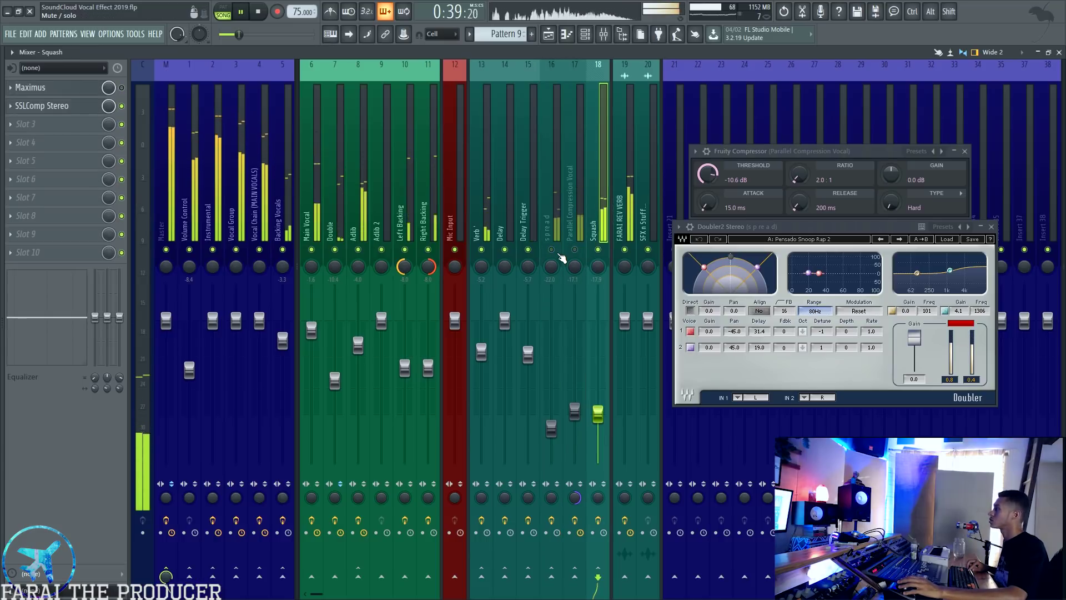
click(551, 250)
click(574, 249)
click(576, 258)
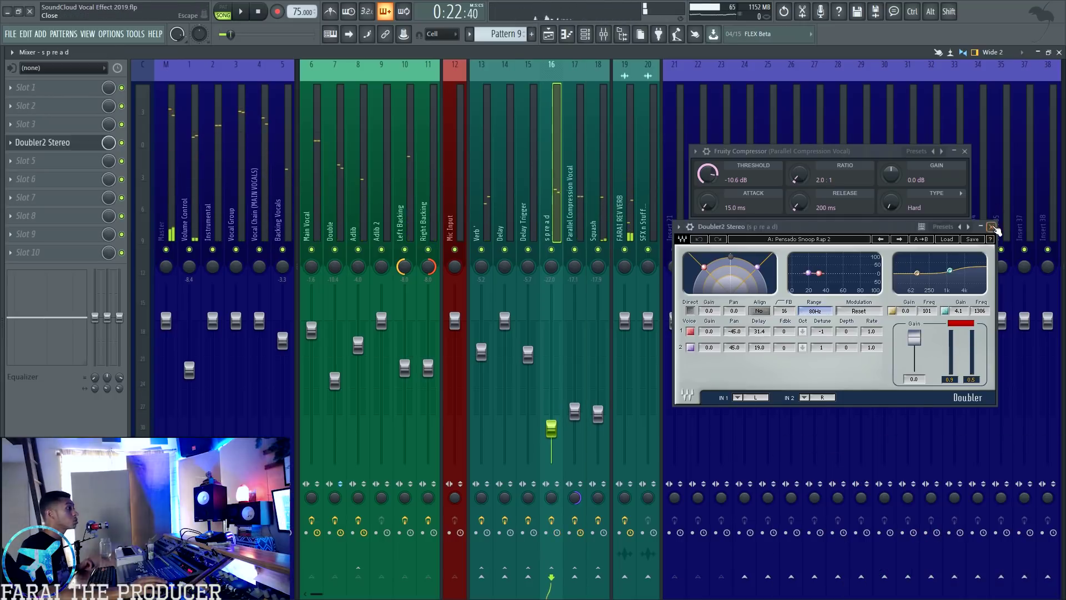
Close both plugin windows and rename Insert 30 to 'Main Vocal'
click(992, 227)
click(964, 151)
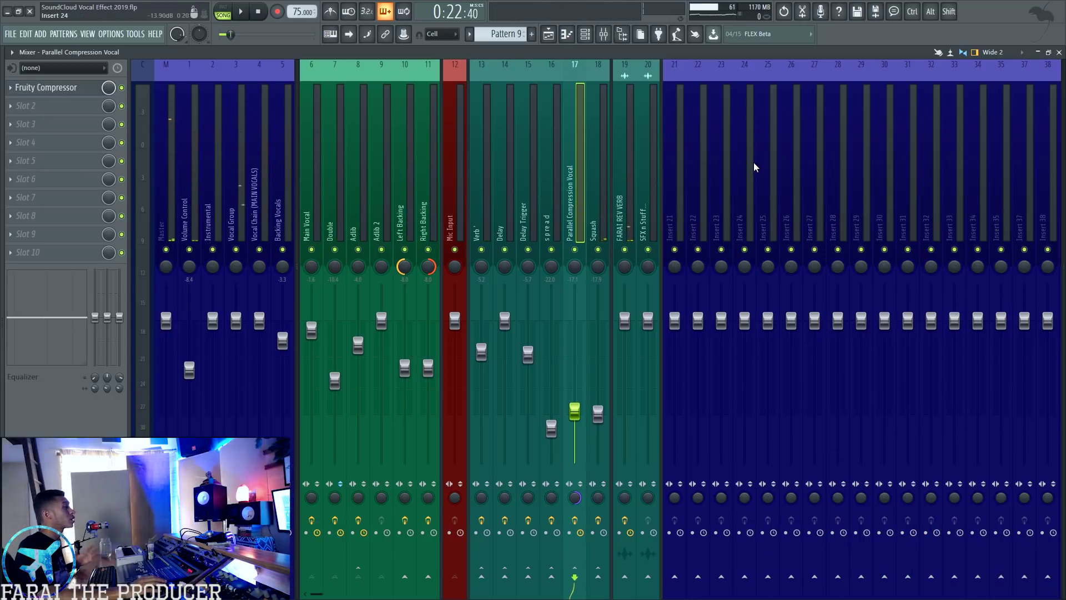
click(747, 175)
click(791, 177)
click(837, 181)
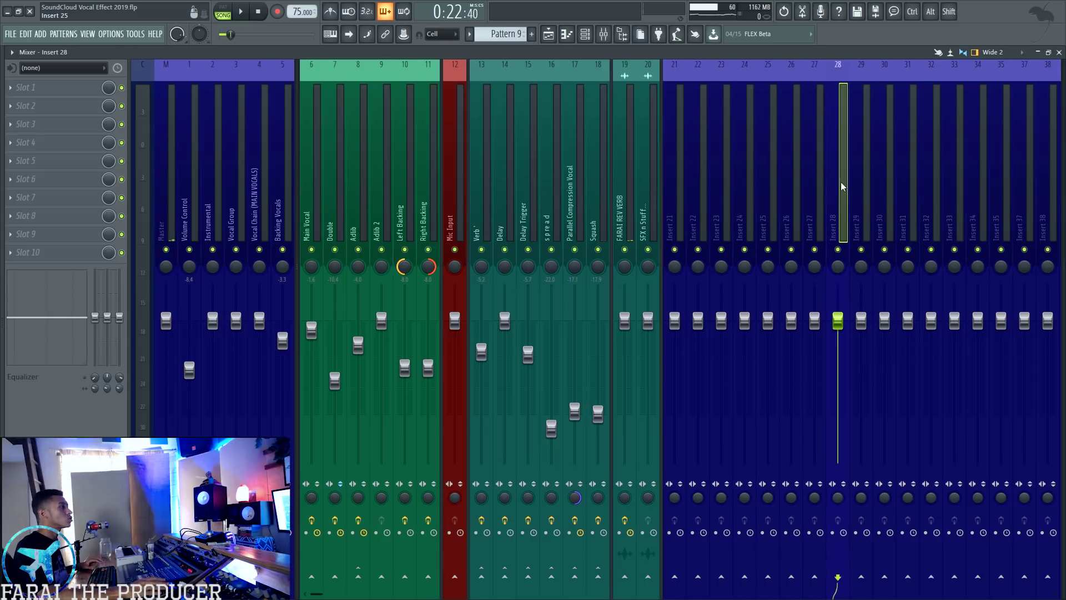
click(885, 183)
right_click(885, 183)
key(F2)
text(Main )
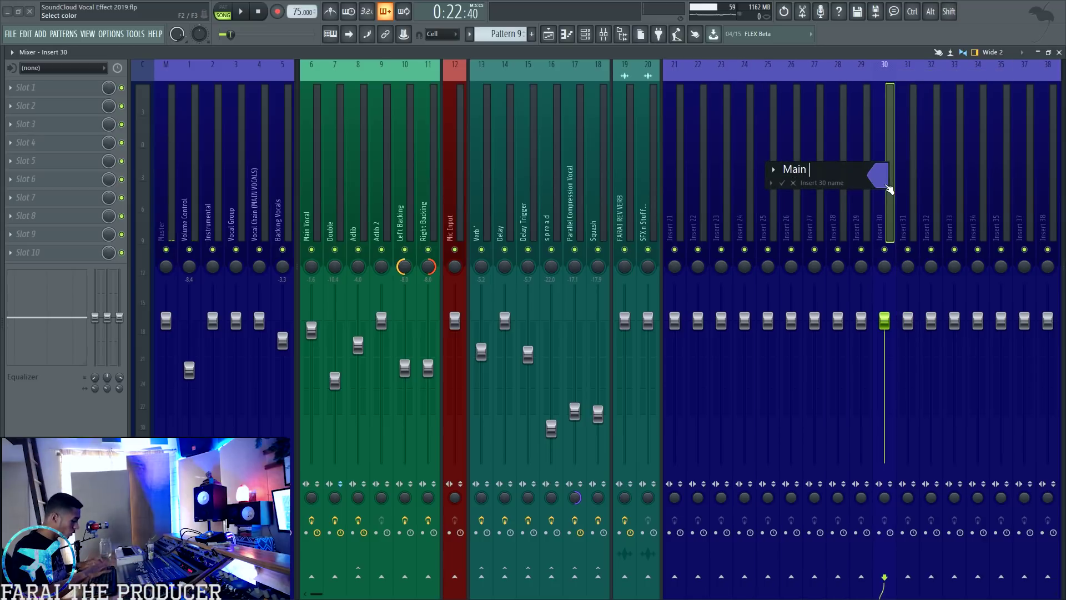
text(Vocal)
key(Return)
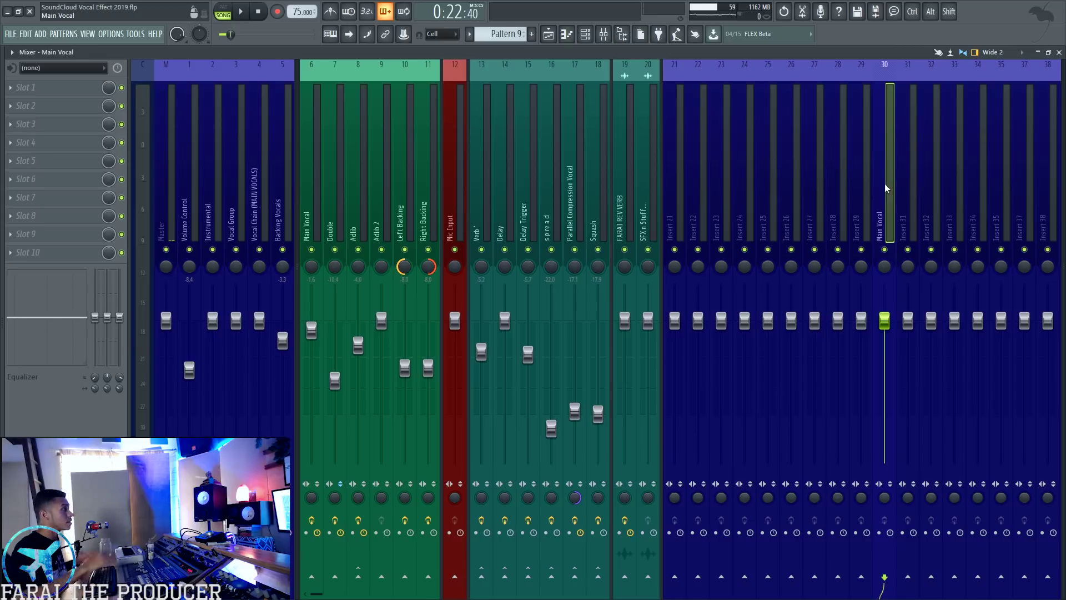
Colour inserts 33, 34, 35 and 37 teal
drag(947, 210, 1014, 217)
right_click(1014, 217)
click(991, 89)
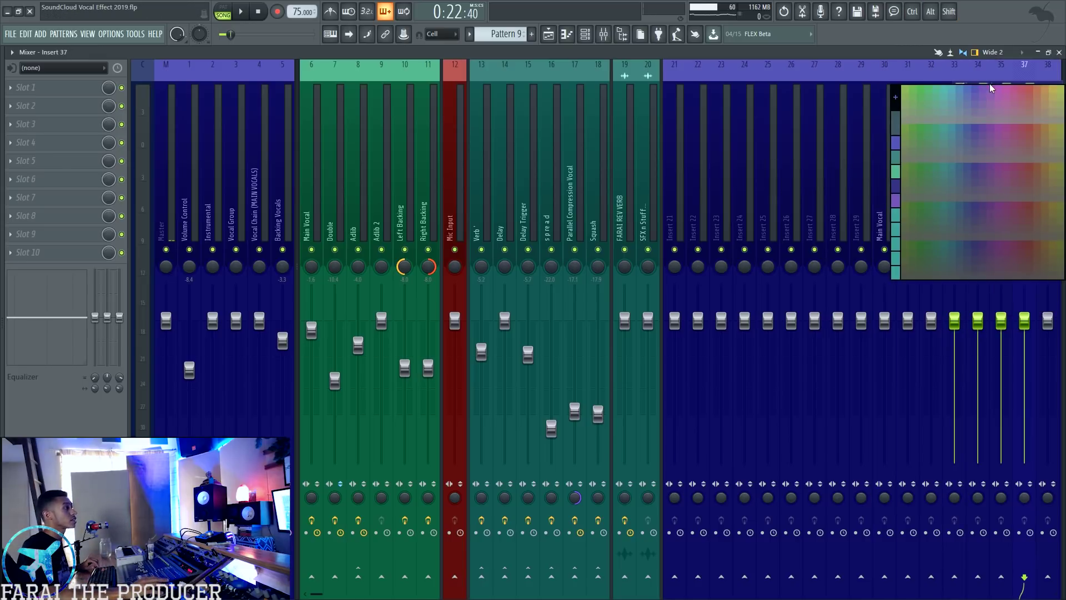
click(949, 90)
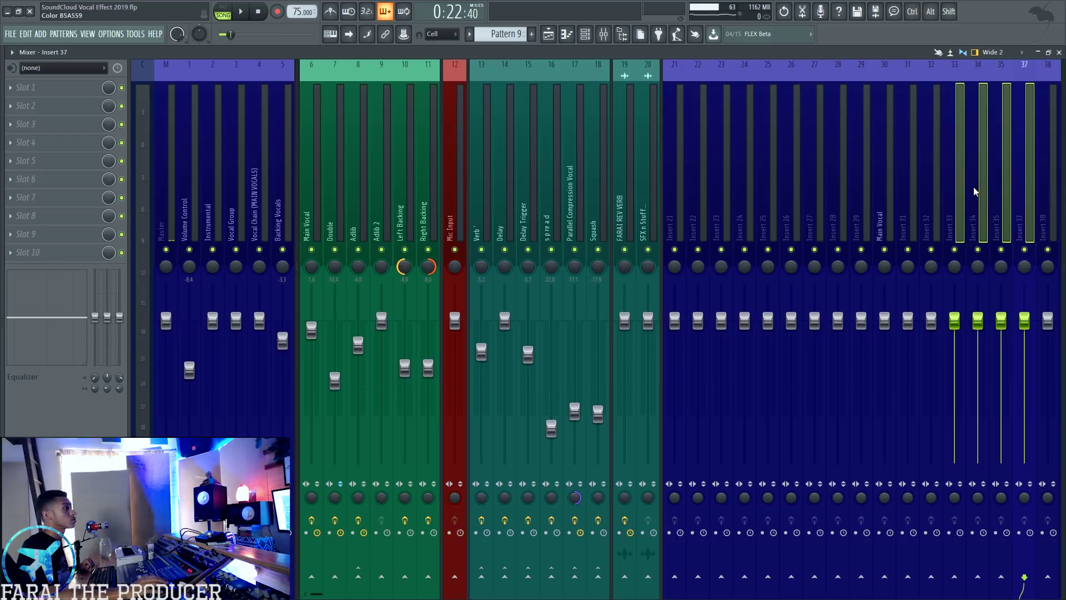
Rename Insert 33 to COMPRESS and Insert 34 to SPREAD
click(957, 188)
key(F2)
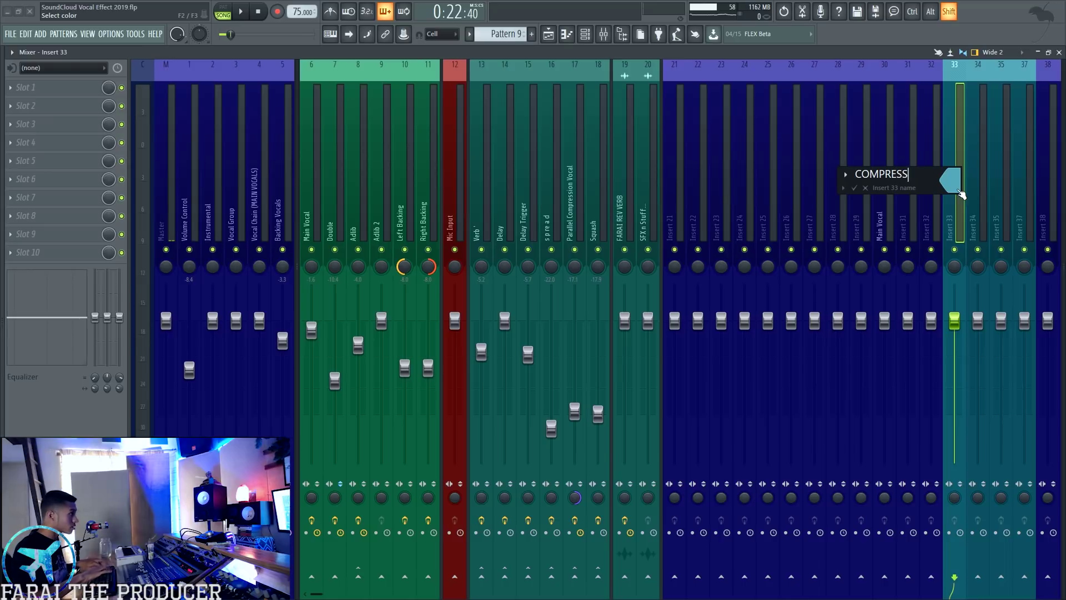
key(Return)
right_click(971, 192)
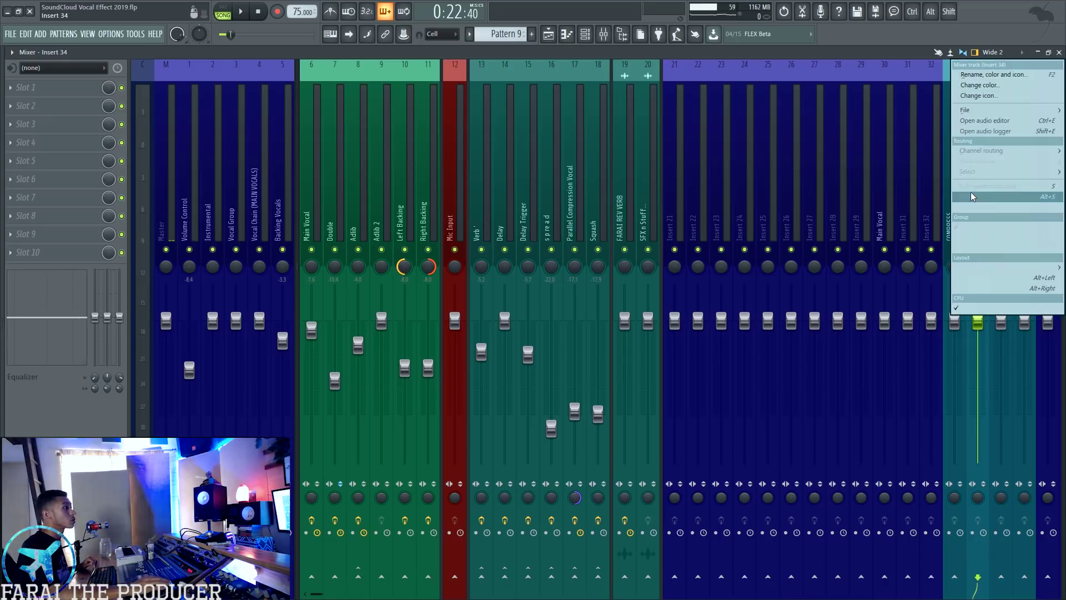
key(F2)
text(SPREAD)
key(Return)
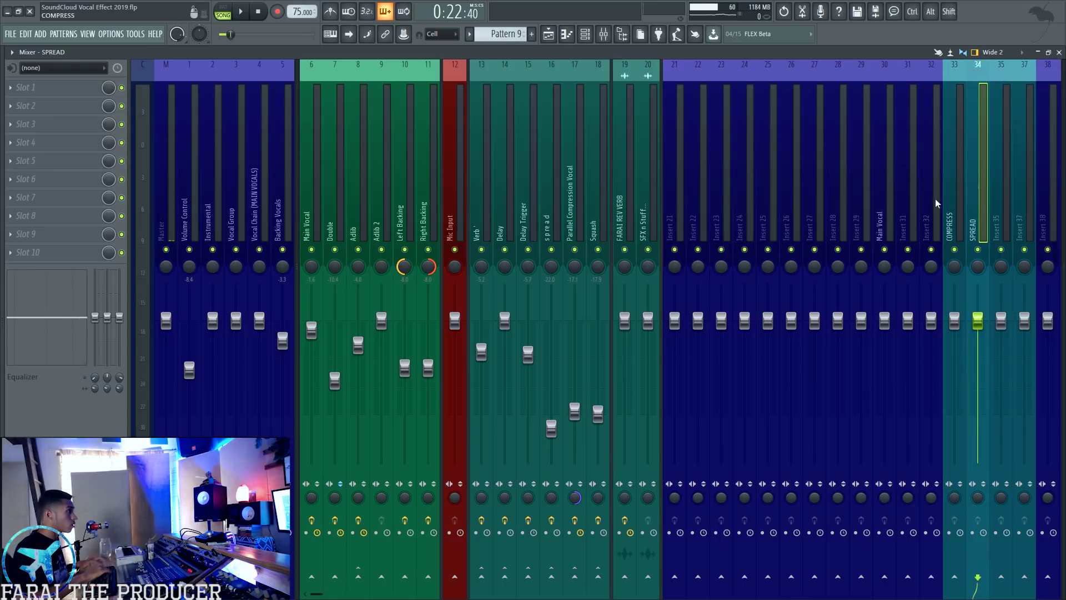
Route Main Vocal sends to COMPRESS and SPREAD and drop both faders to -INF dB
click(885, 210)
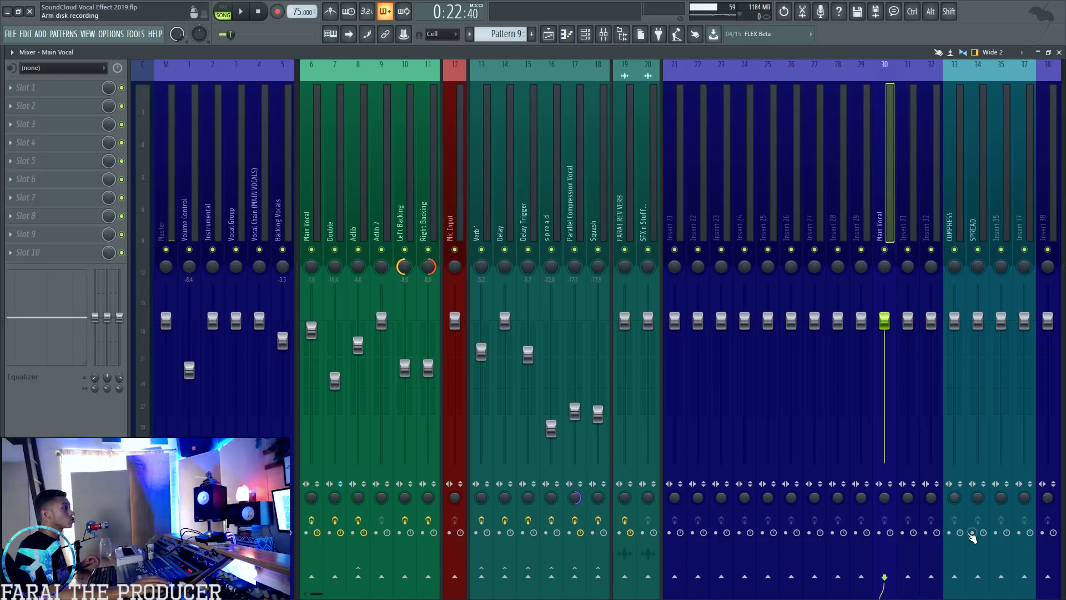
click(954, 576)
click(977, 576)
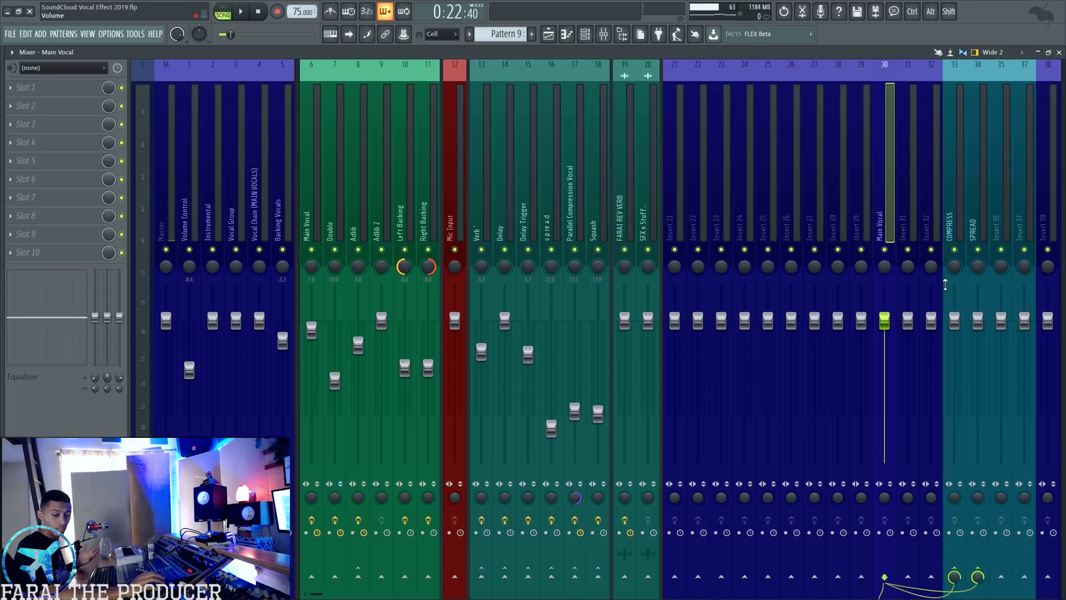
click(963, 199)
drag(954, 320, 954, 462)
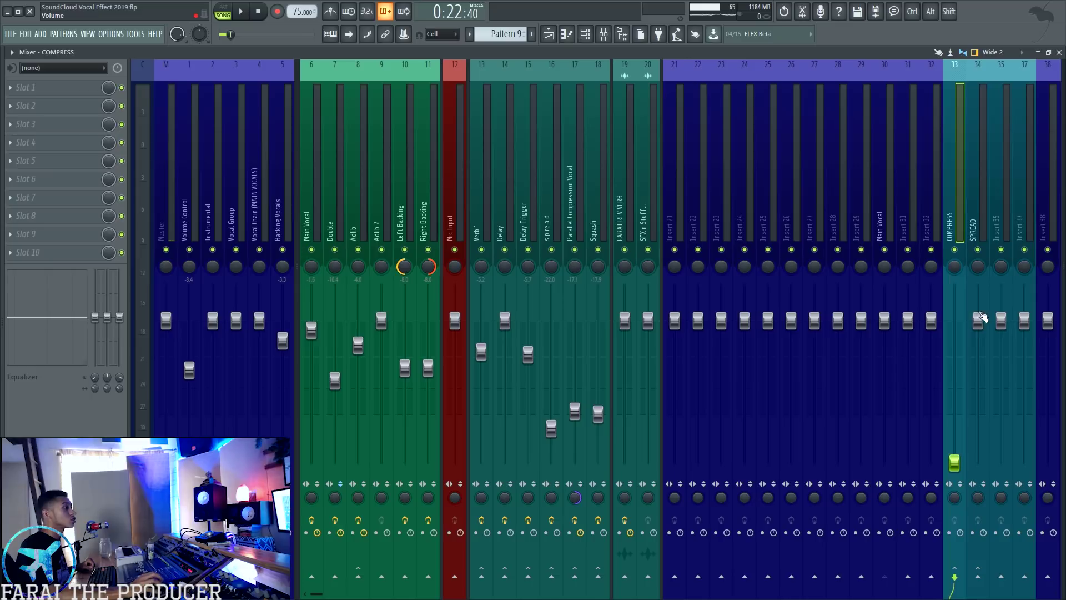
drag(979, 319, 954, 462)
click(891, 158)
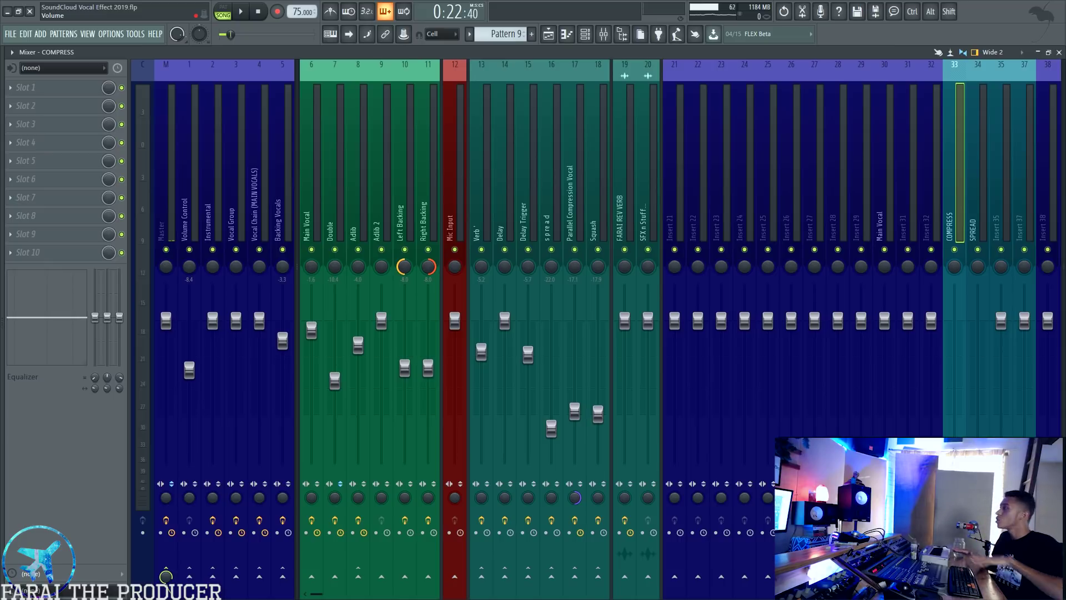
View the Vocal Chain slots, then the Fruity Compressor on Parallel Compression Vocal
click(264, 175)
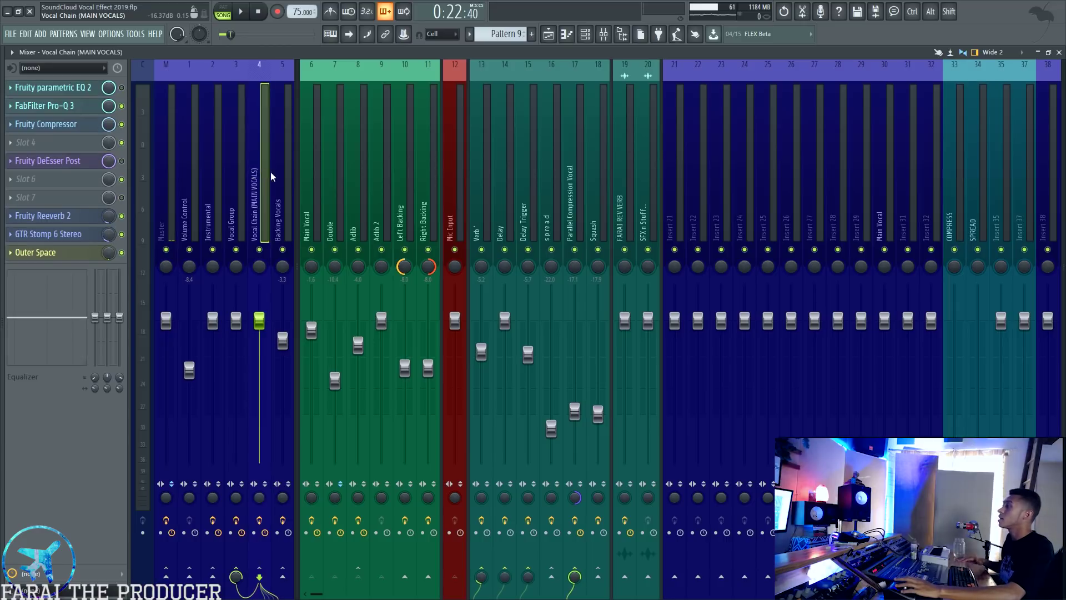
click(579, 197)
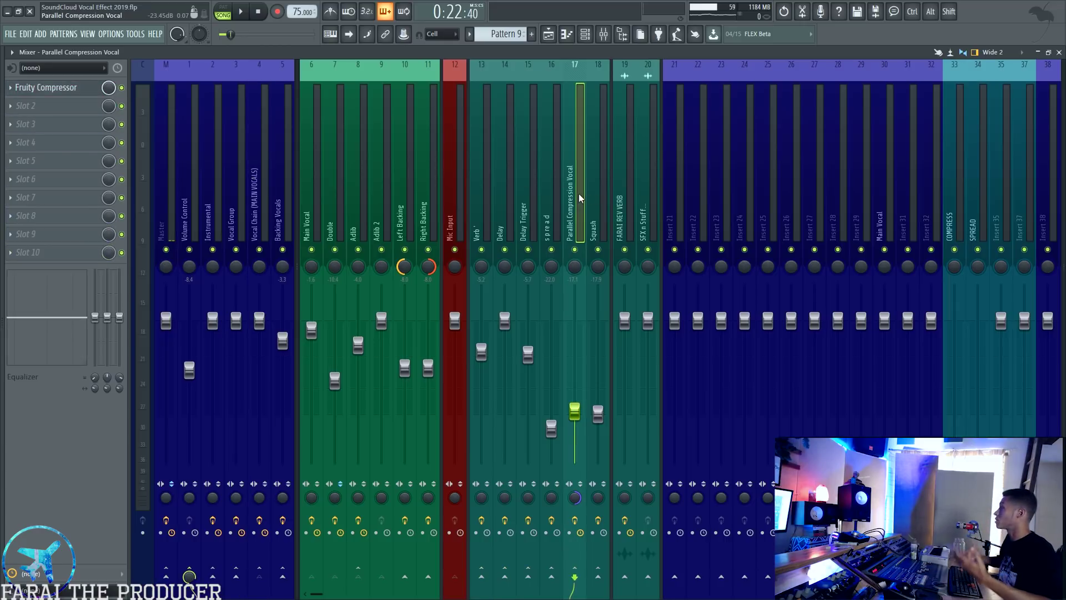